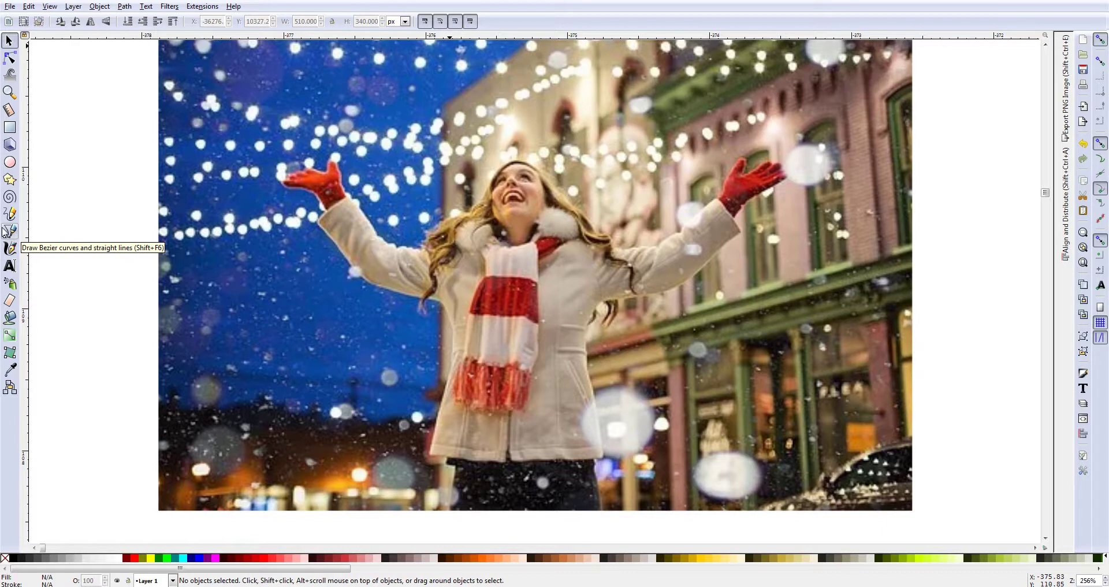
- Switch to the Bezier (pen) tool to trace the woman in the snow photo
left_click(9, 231)
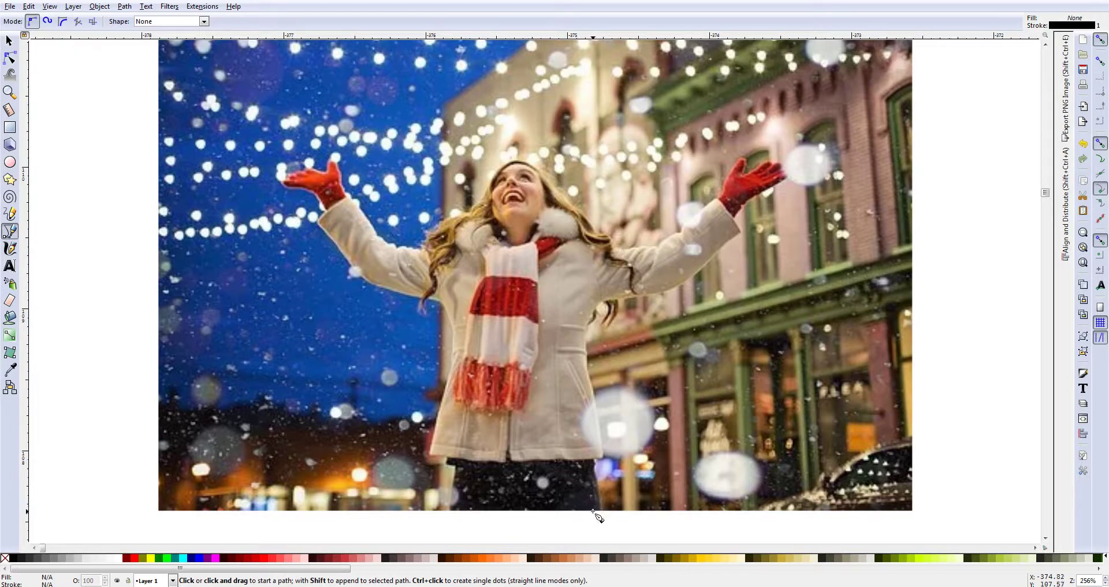
- Trace from the photo's bottom edge up the jacket's left side and along the arm to the glove cuff
left_click(450, 508)
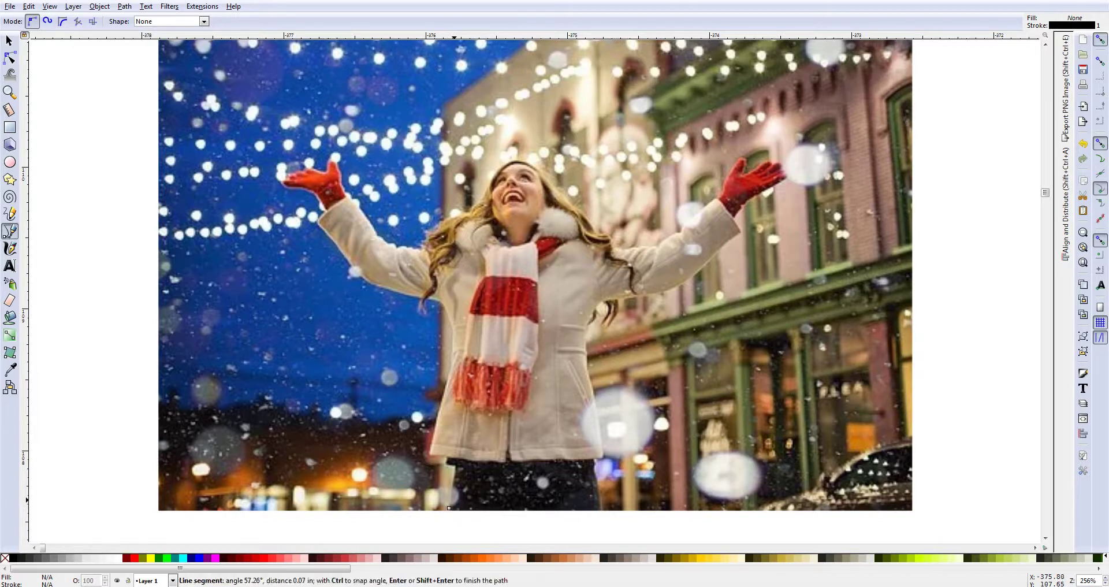
left_click(448, 461)
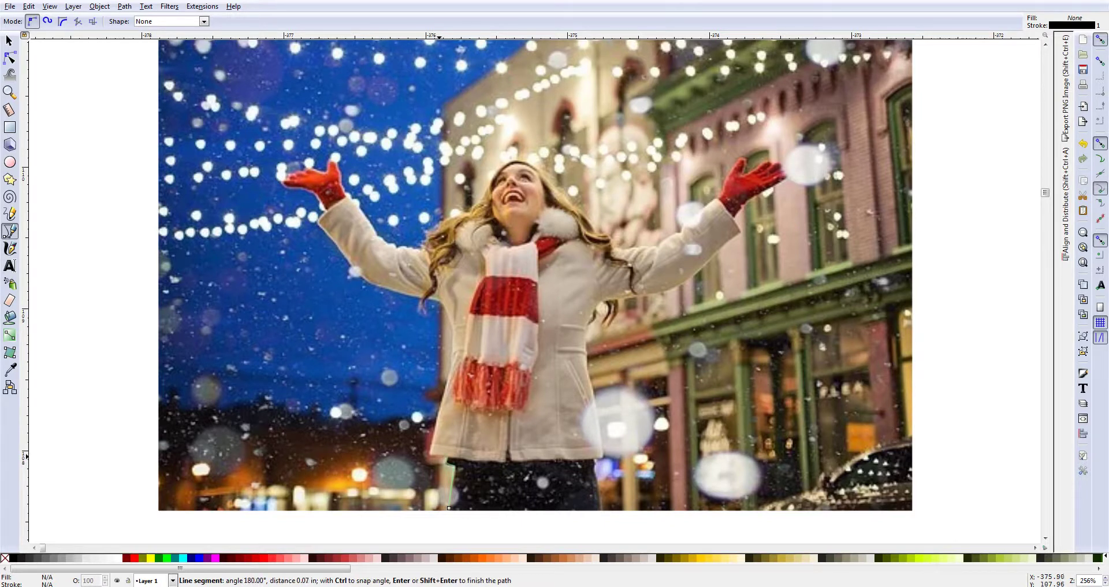
left_click_drag(432, 456, 430, 448)
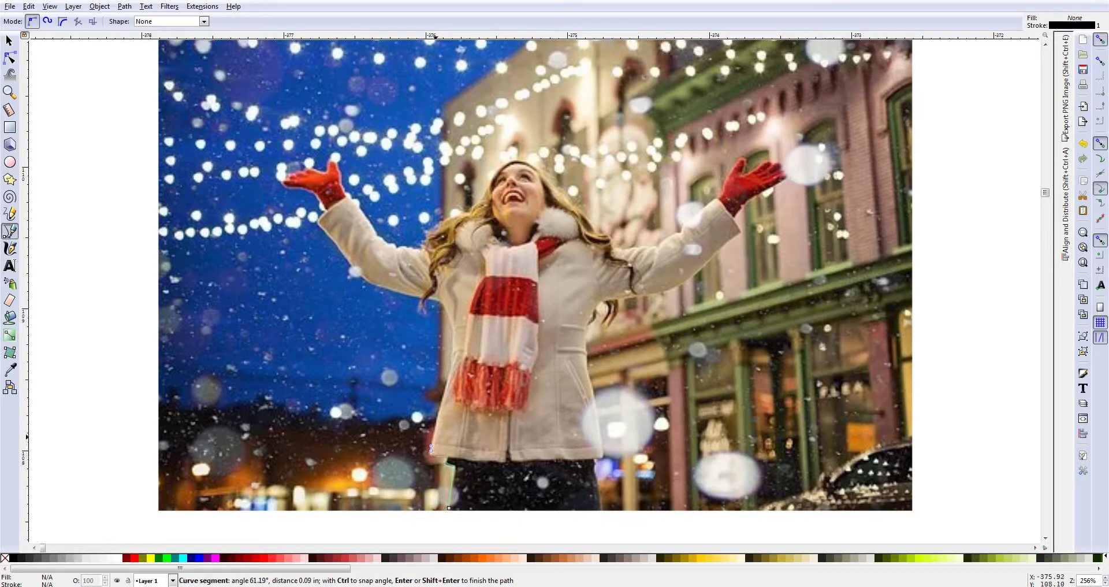
left_click(443, 400)
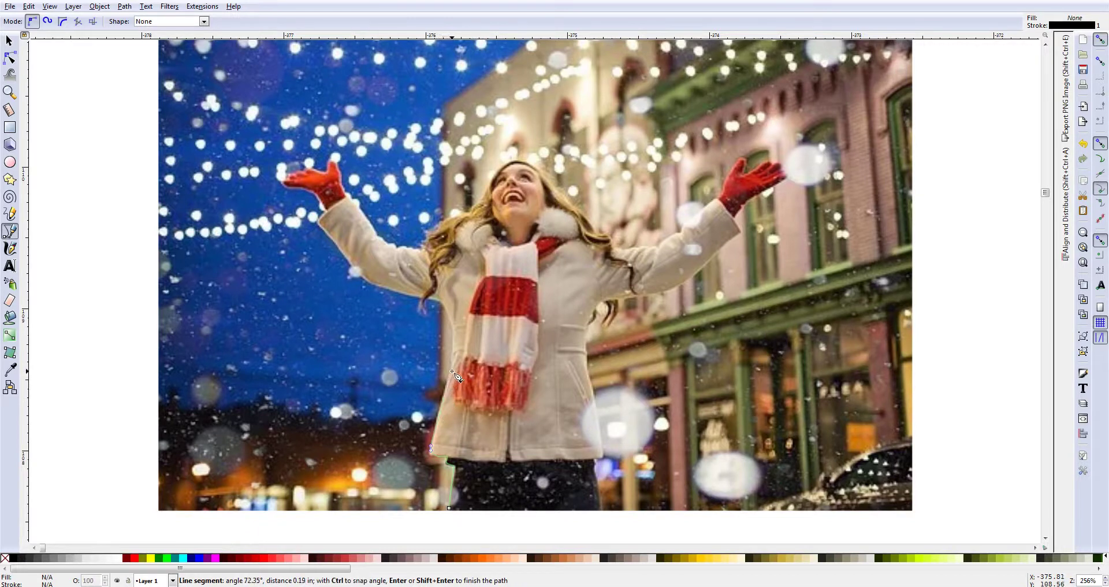
left_click_drag(452, 357, 446, 307)
left_click(419, 297)
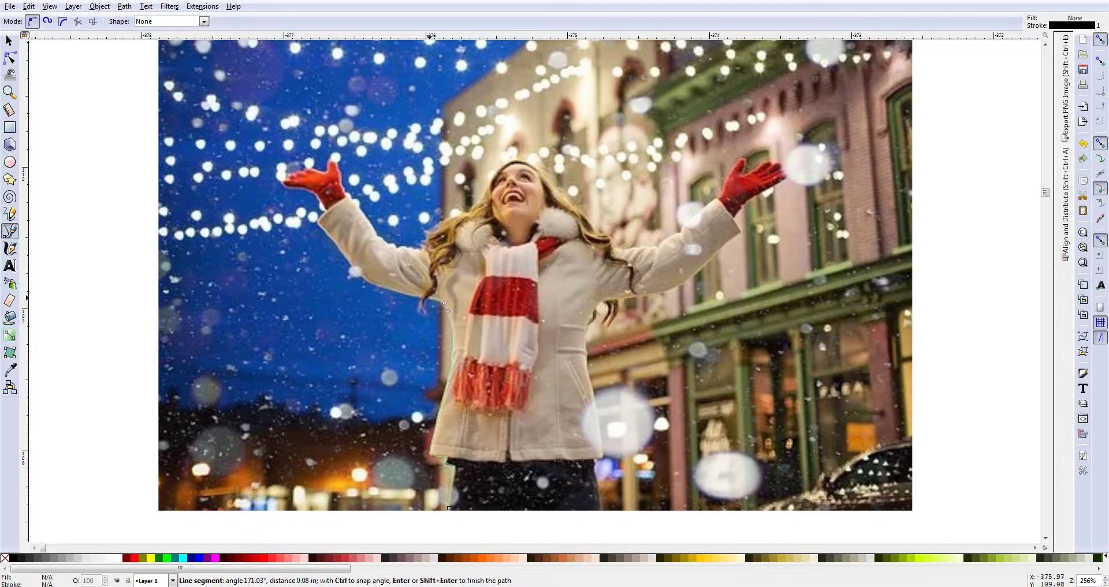
left_click(390, 291)
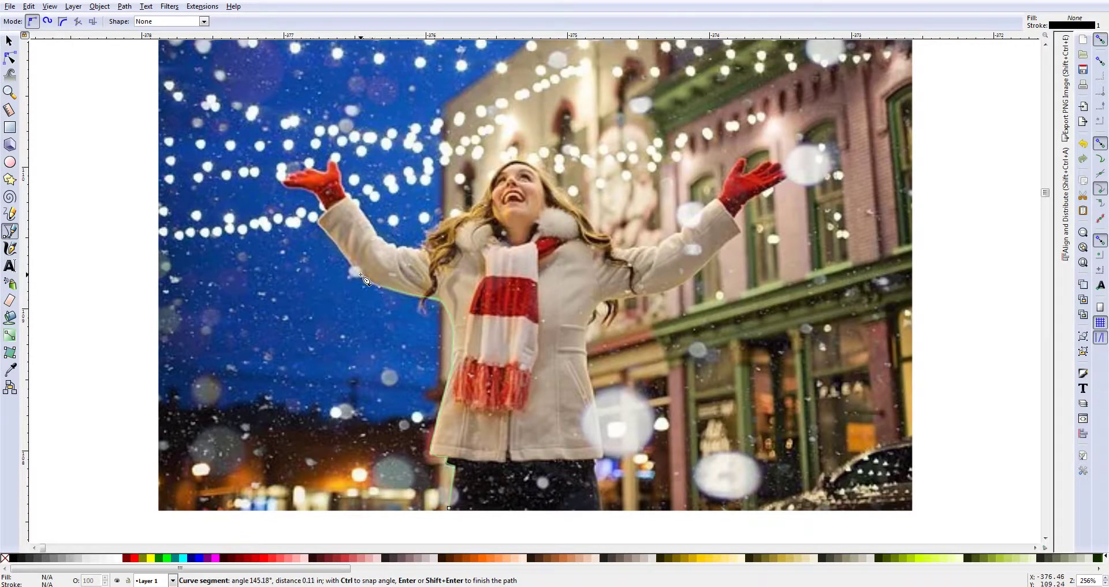
left_click(364, 277)
left_click(328, 231)
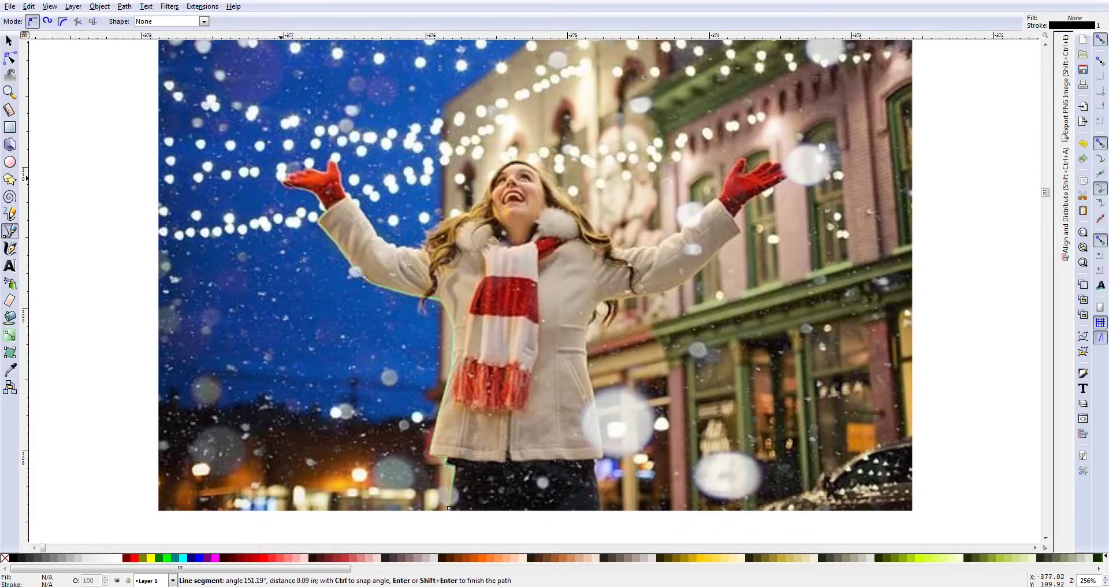
- Outline around the left red glove and its fingers up to the glove's top
left_click(291, 186)
left_click(290, 176)
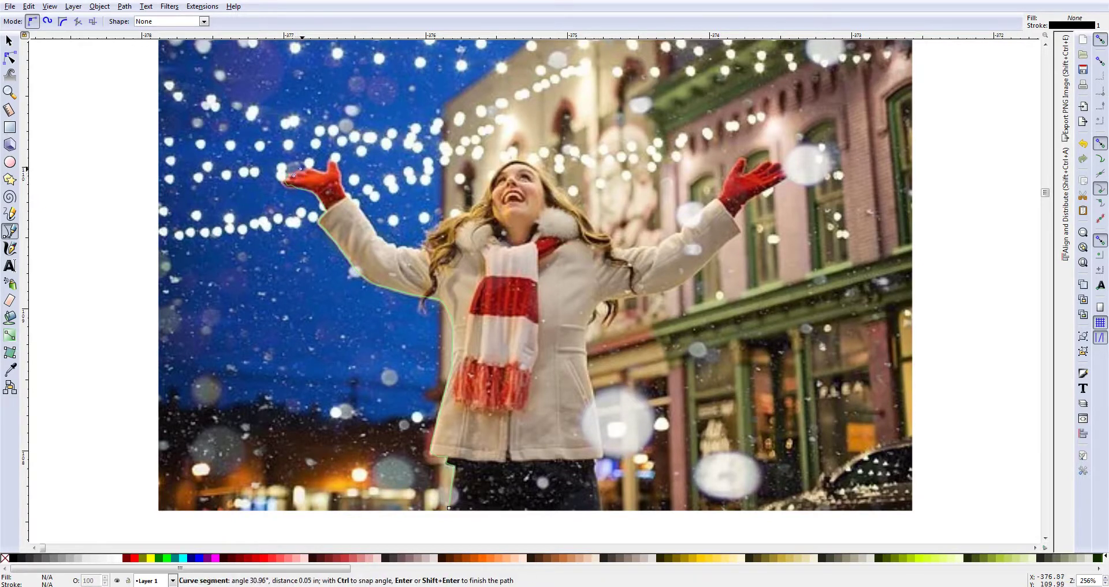
left_click(306, 171)
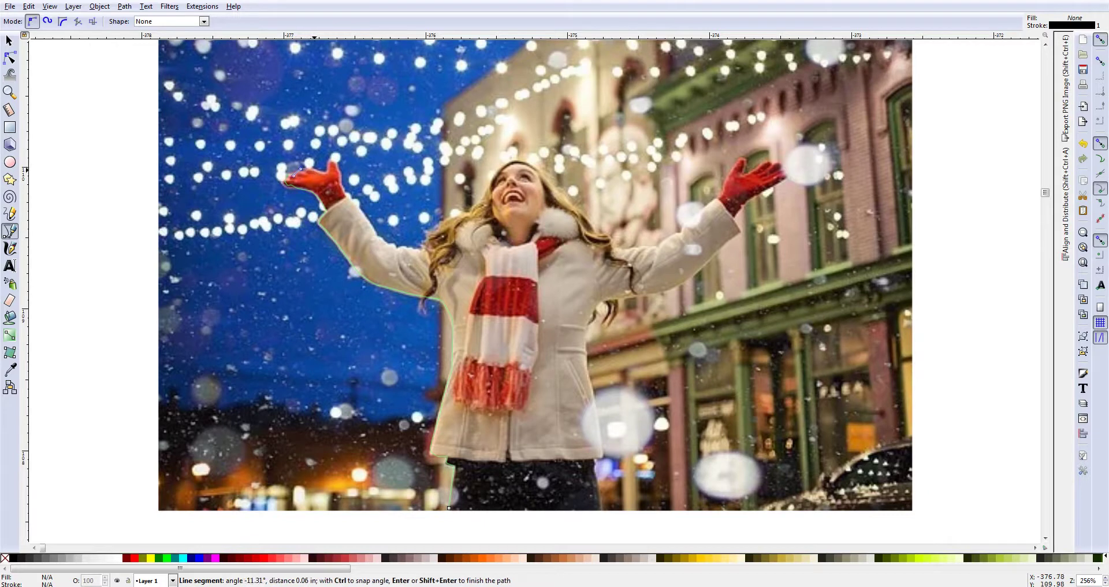
left_click(324, 175)
left_click(331, 177)
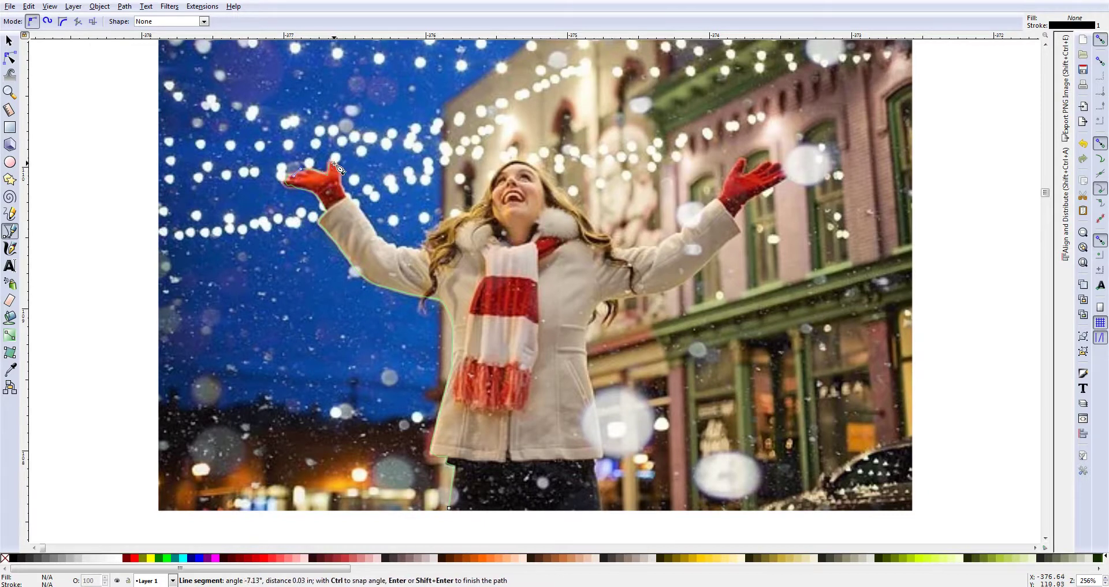
left_click(344, 177)
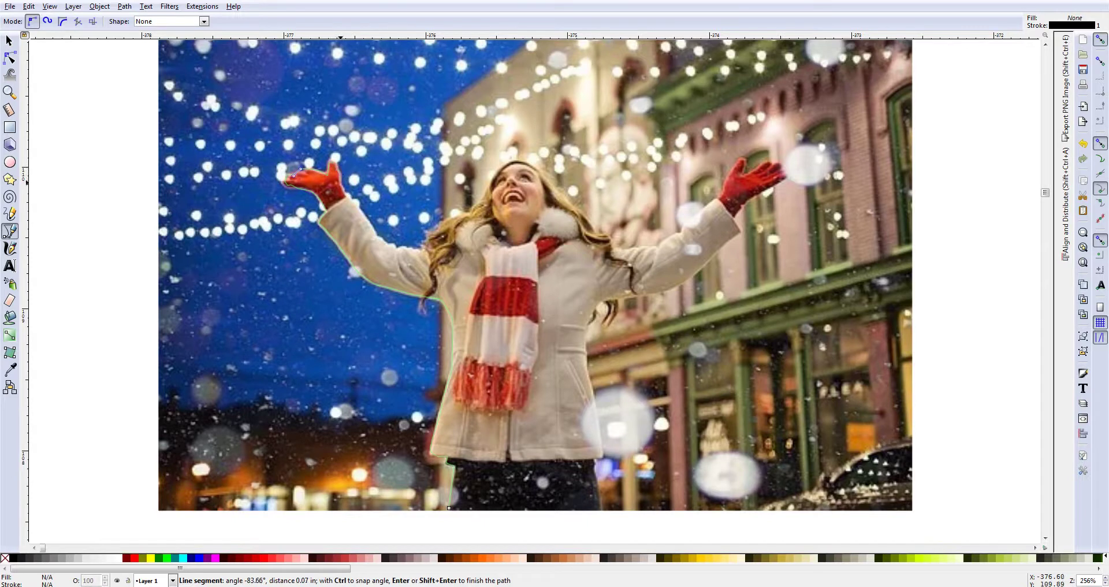
left_click(345, 194)
left_click(348, 199)
- Continue the outline back along the top of the arm and up the hair edge
left_click_drag(368, 216, 379, 234)
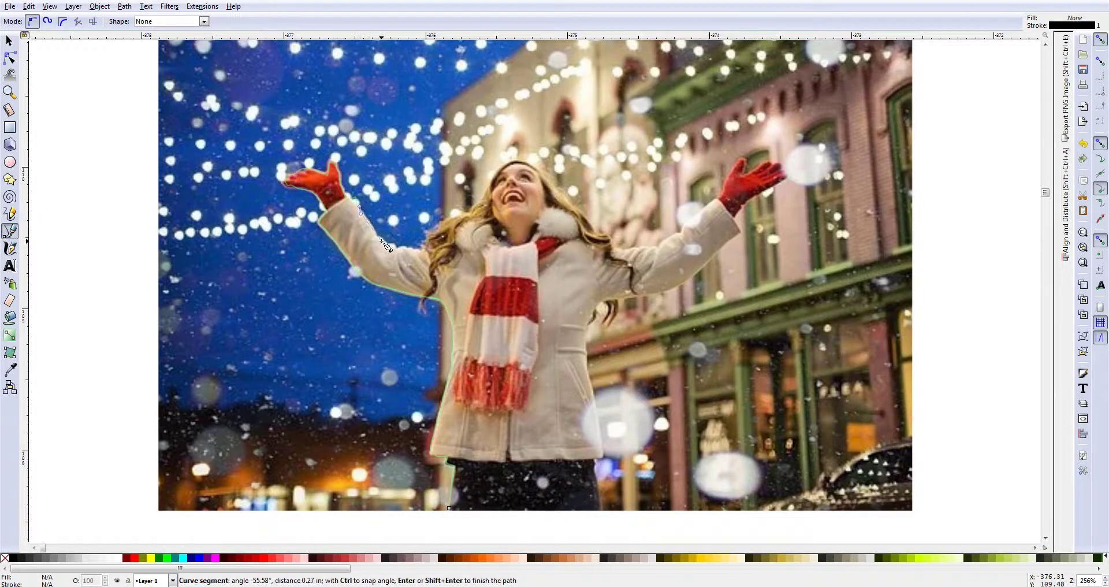
left_click(383, 241)
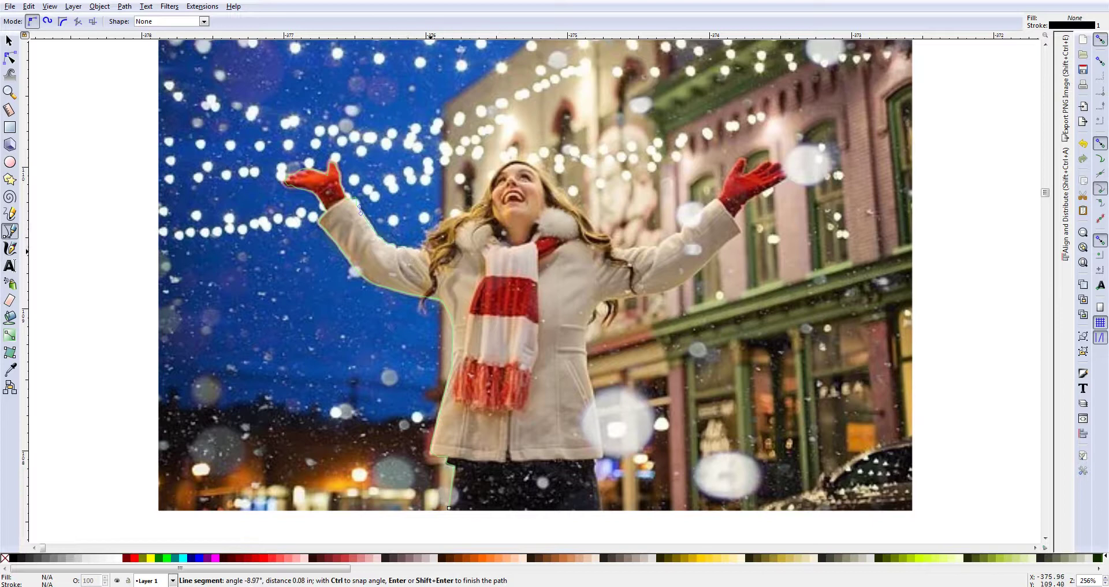
left_click(428, 243)
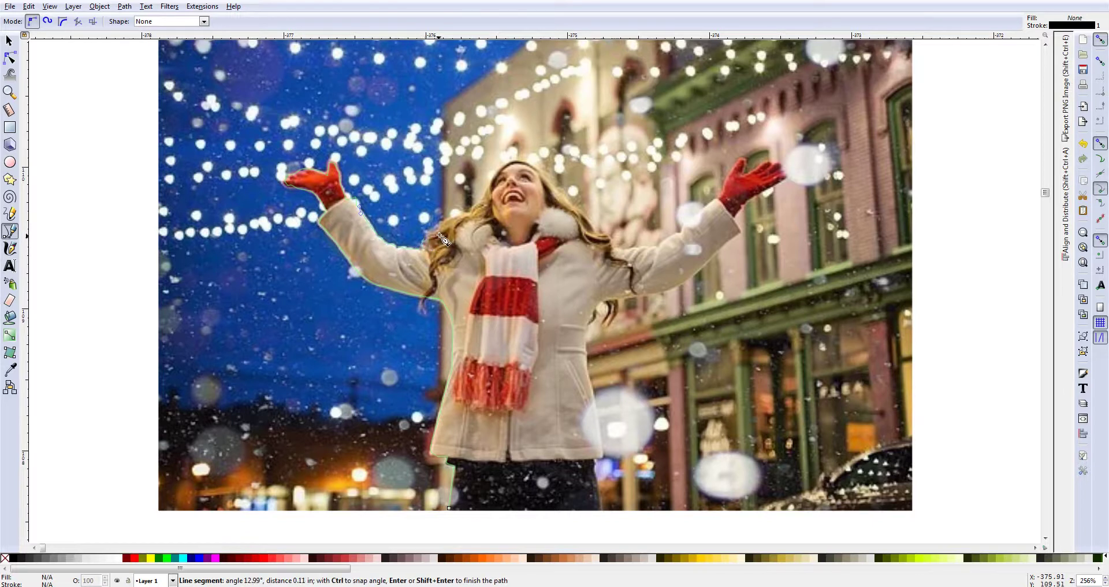
left_click(446, 223)
left_click(461, 213)
left_click(471, 209)
left_click(476, 202)
- Outline up the side of the head, across the top and down the right hair to the arm
left_click(484, 195)
left_click(489, 187)
left_click(498, 177)
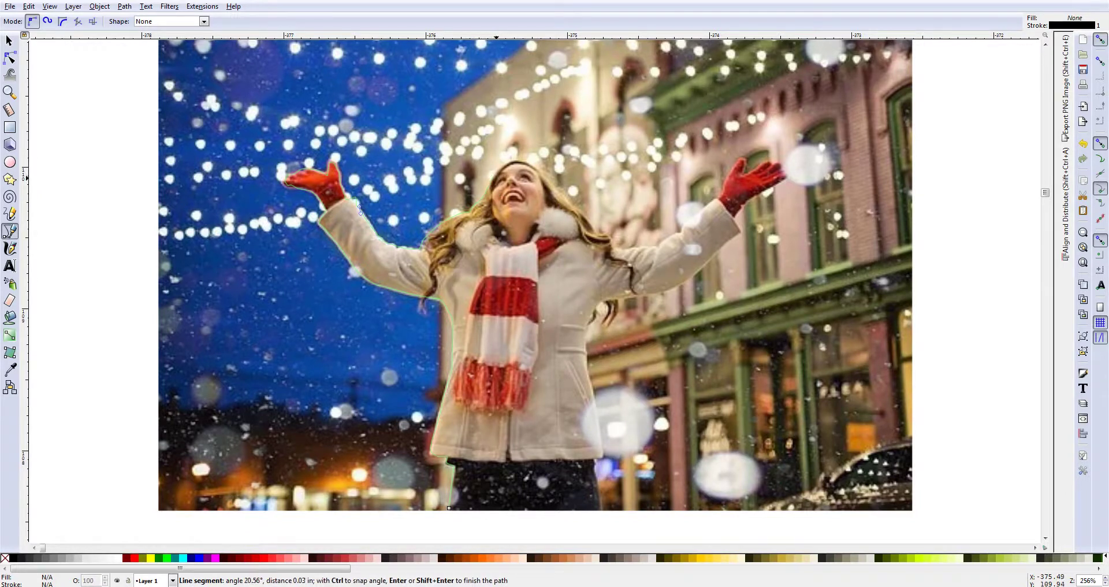
left_click(511, 167)
left_click(523, 166)
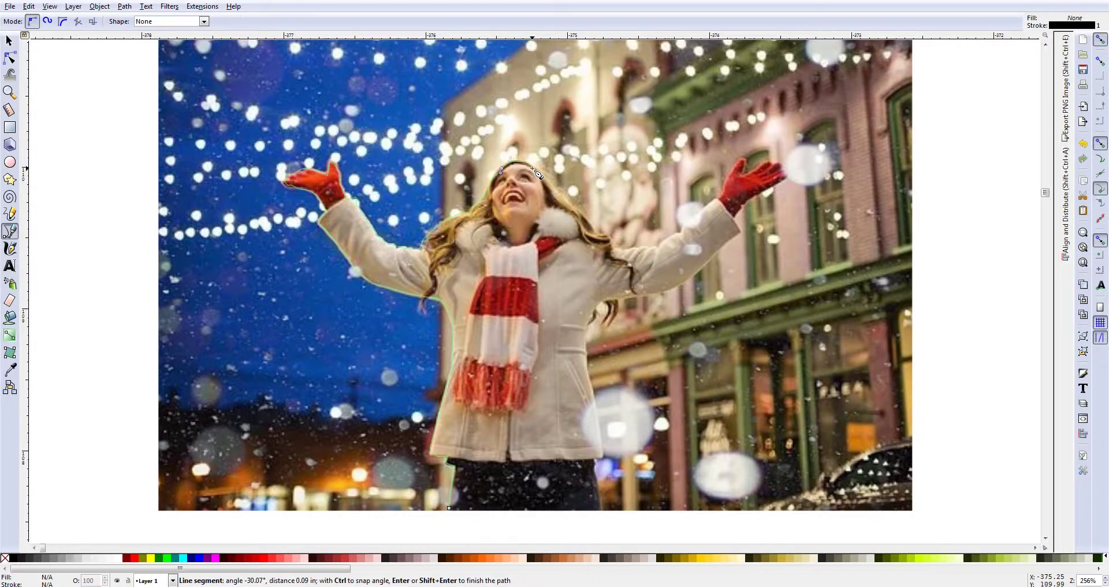
left_click_drag(539, 171, 543, 181)
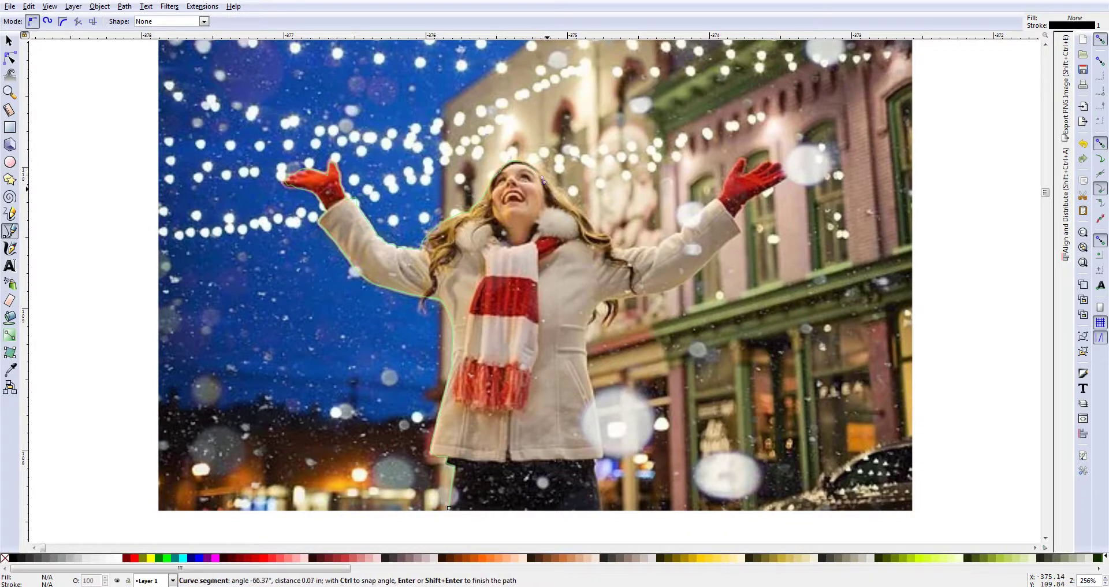
left_click(560, 201)
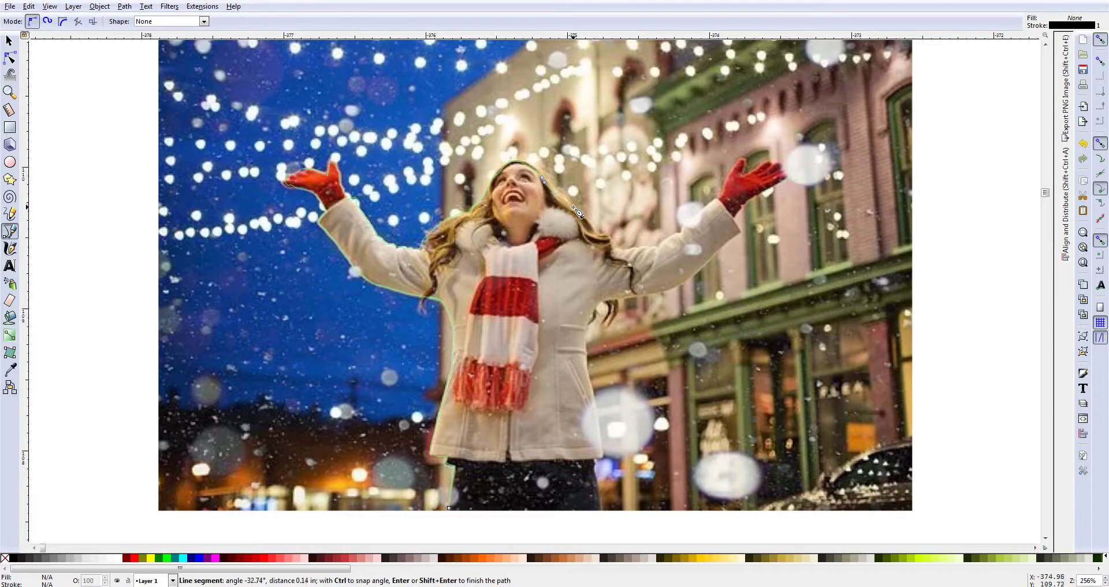
left_click(596, 229)
left_click(601, 234)
left_click(614, 247)
- Outline along the right arm, around the right glove and back down the arm
left_click(643, 248)
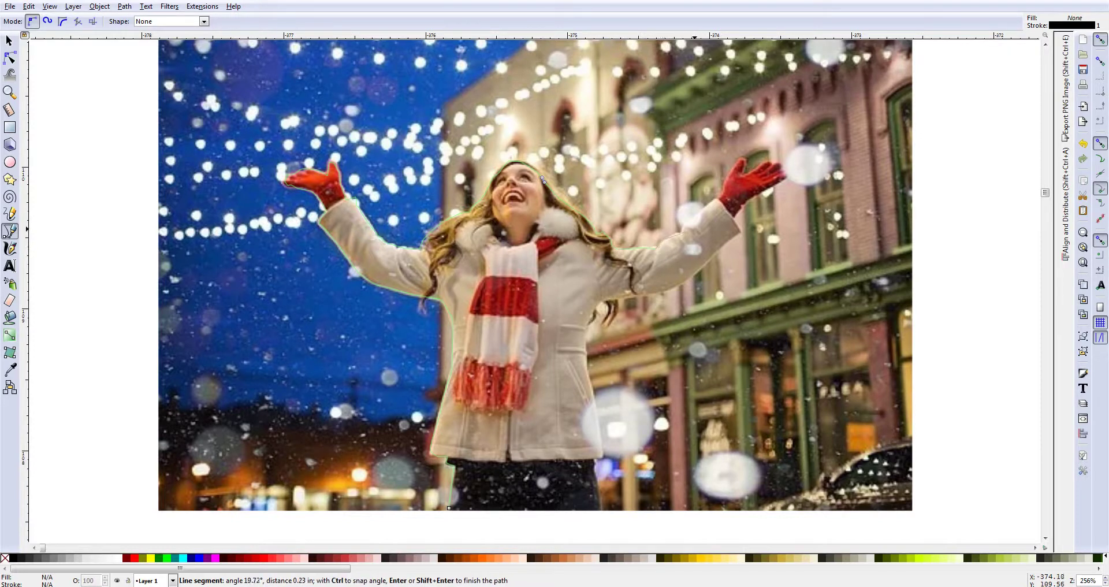
left_click(669, 237)
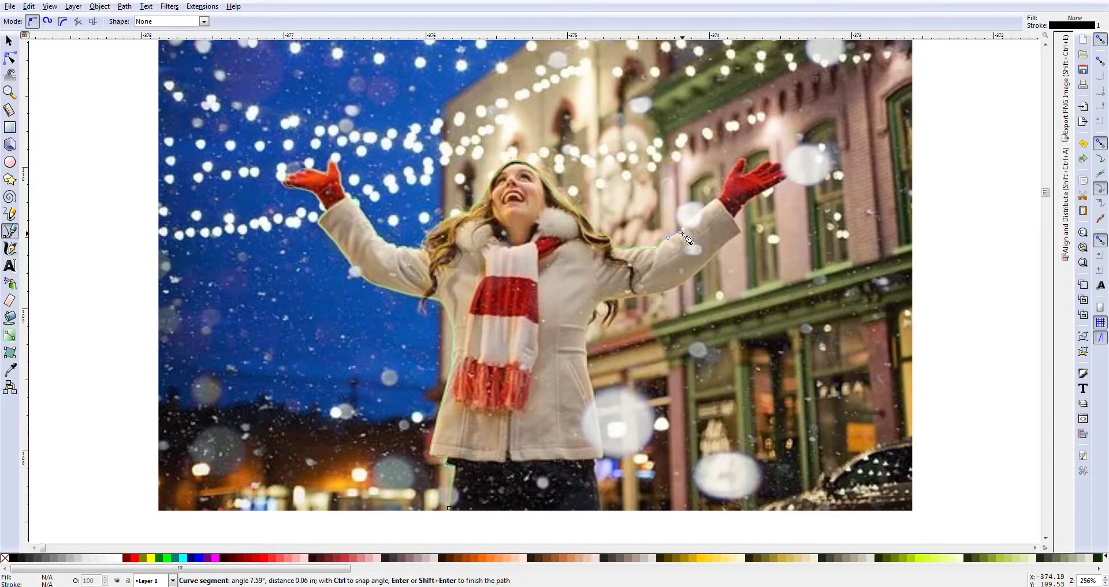
left_click(680, 232)
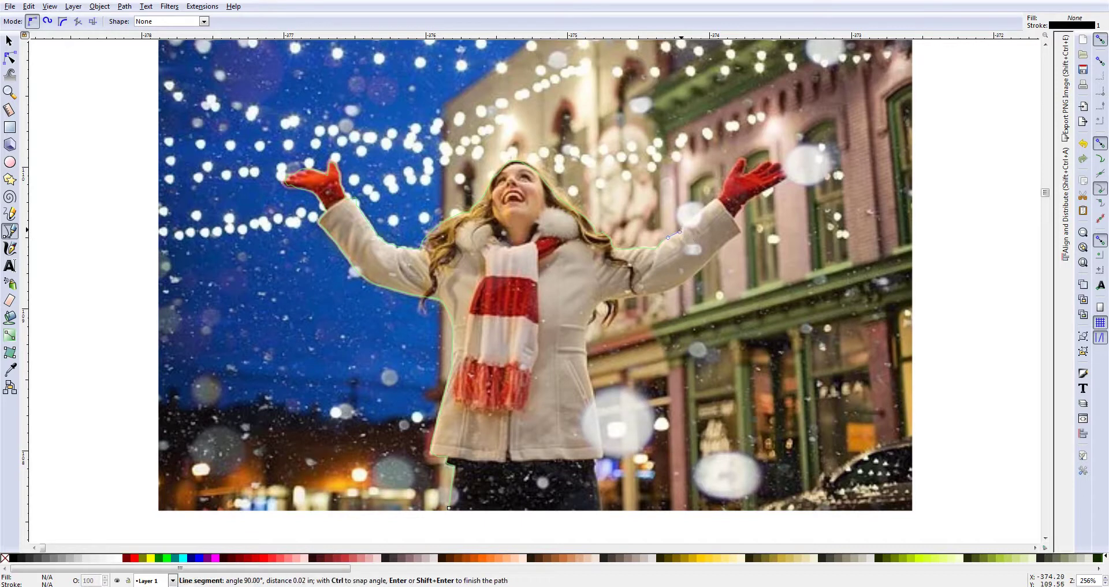
left_click(720, 200)
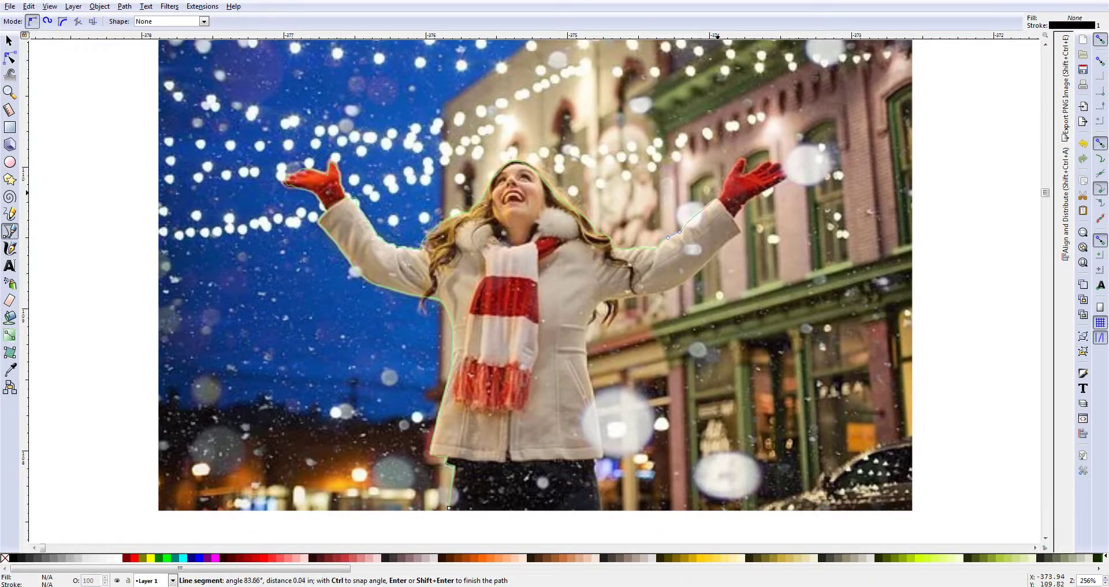
left_click(728, 177)
left_click_drag(751, 170, 771, 166)
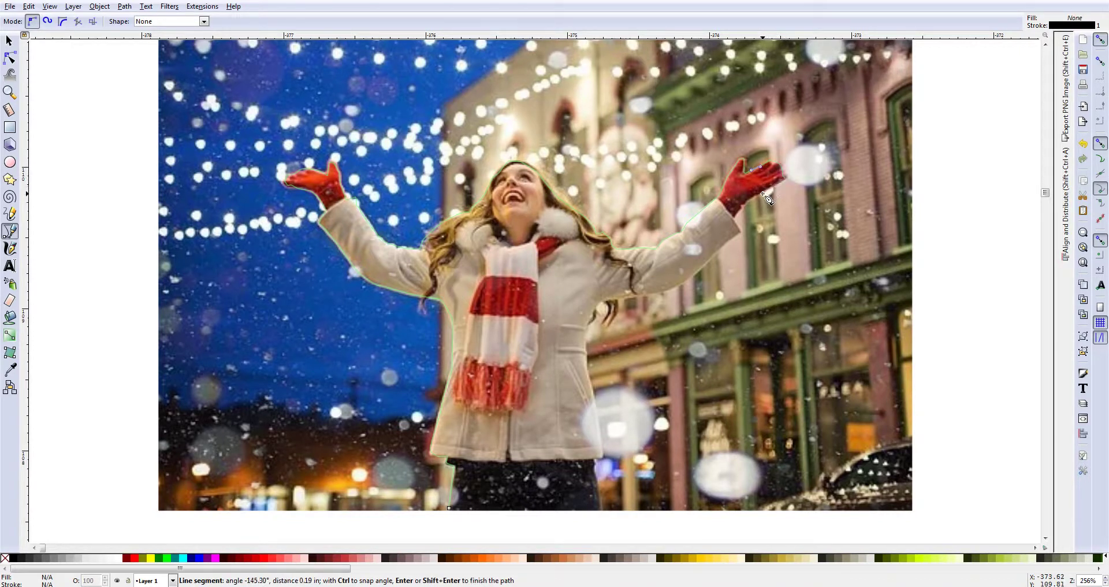
left_click(740, 210)
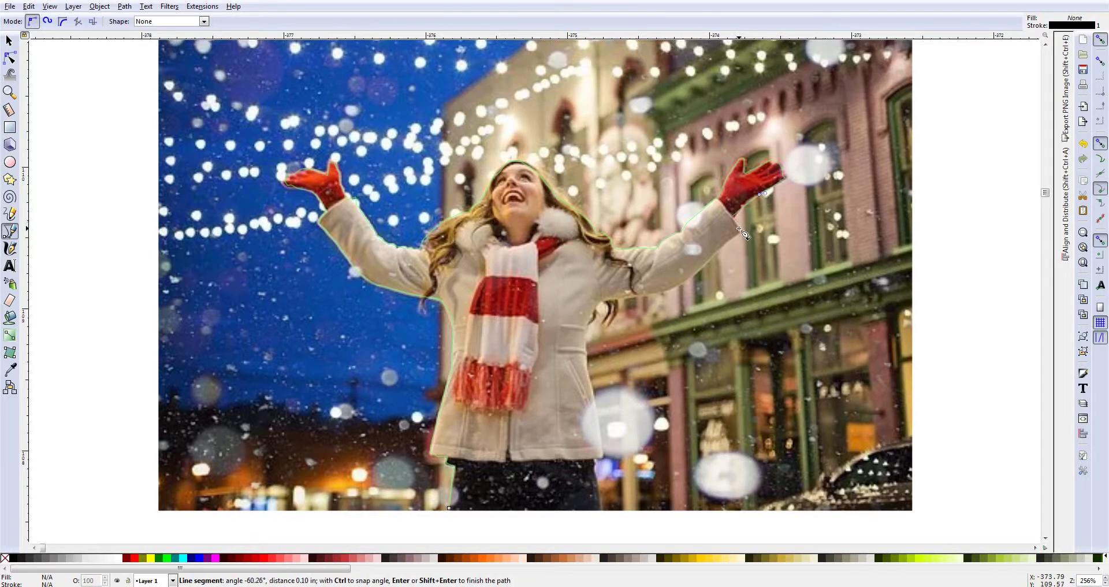
left_click_drag(733, 235, 726, 243)
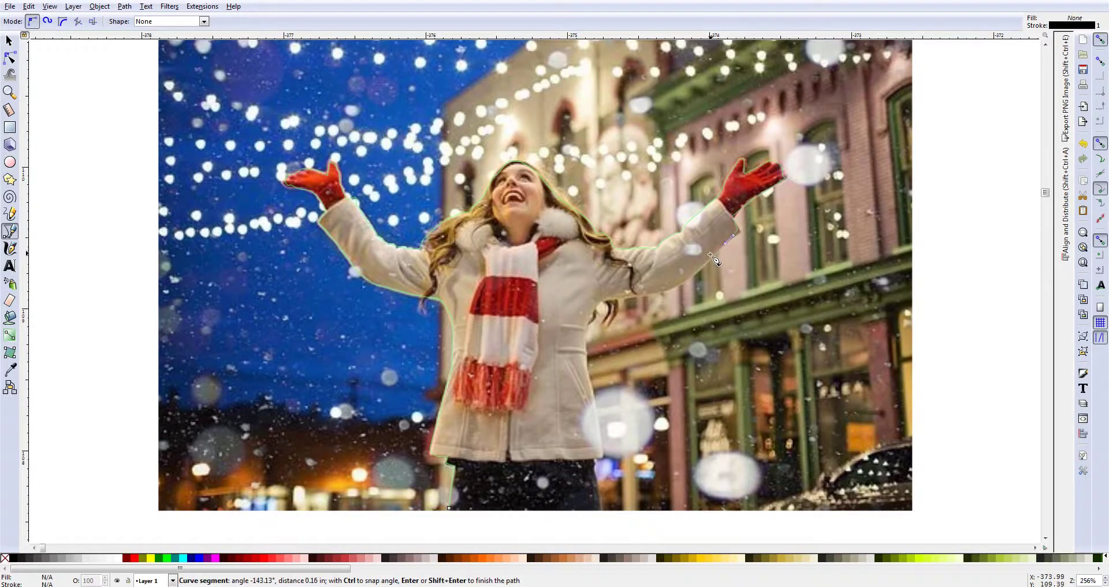
left_click(709, 258)
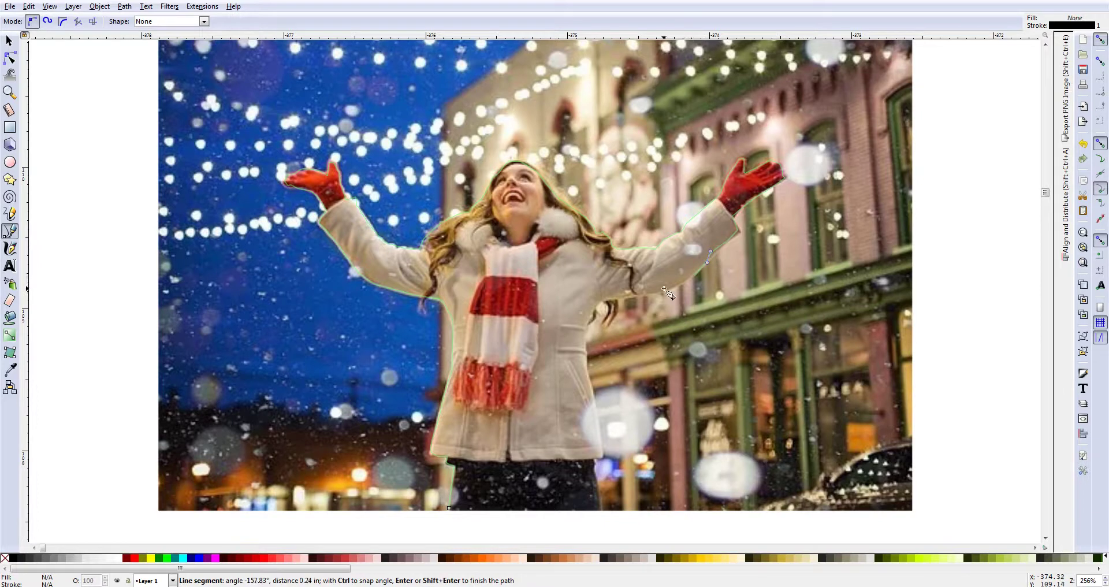
- Trace down the coat and trousers to the bottom edge and close the path at its start node
left_click_drag(628, 291, 620, 297)
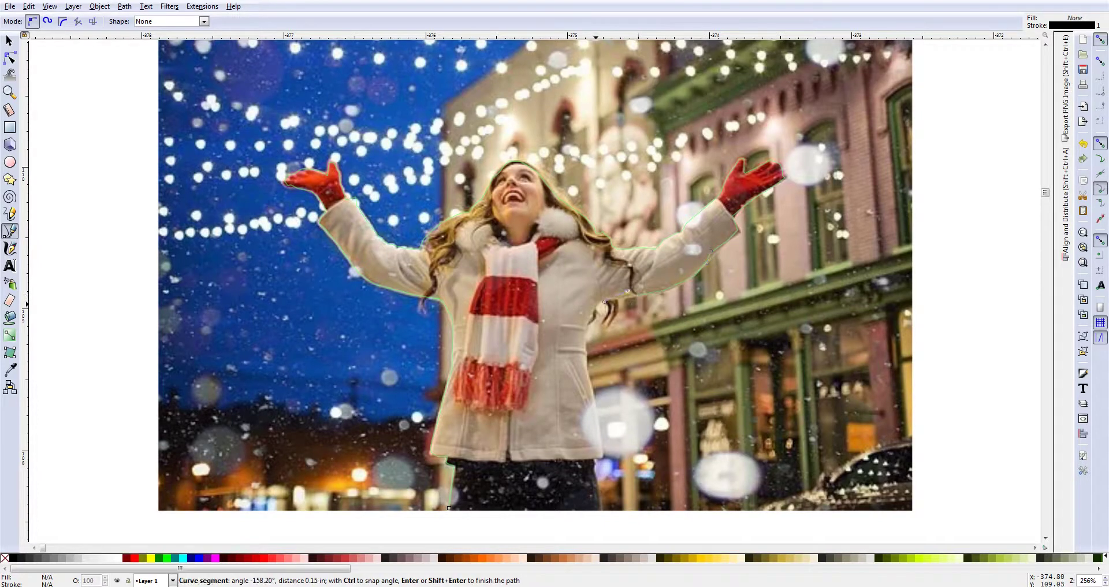
left_click_drag(585, 328, 591, 343)
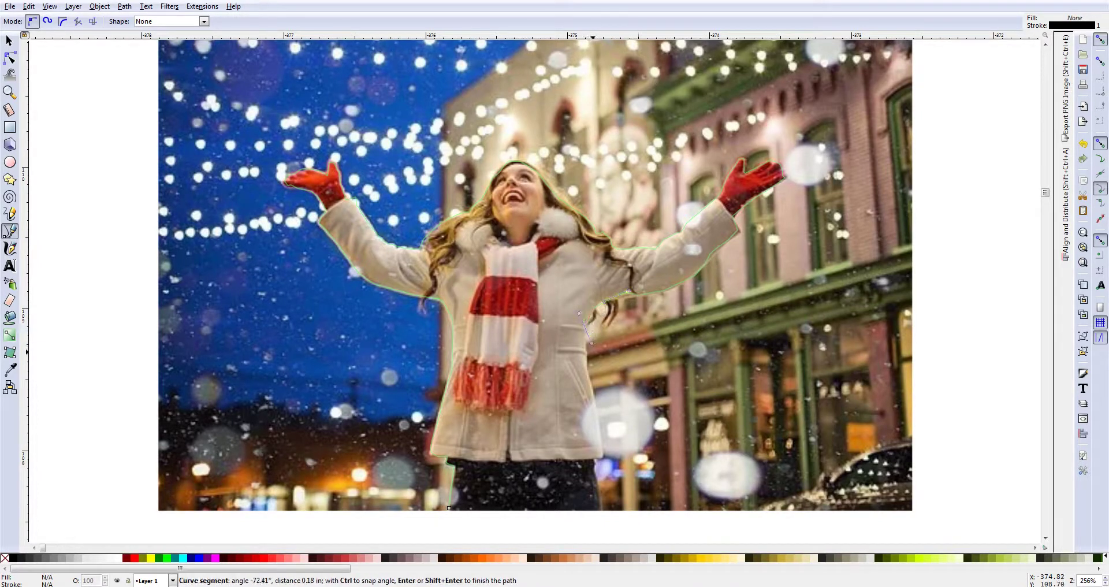
left_click(590, 372)
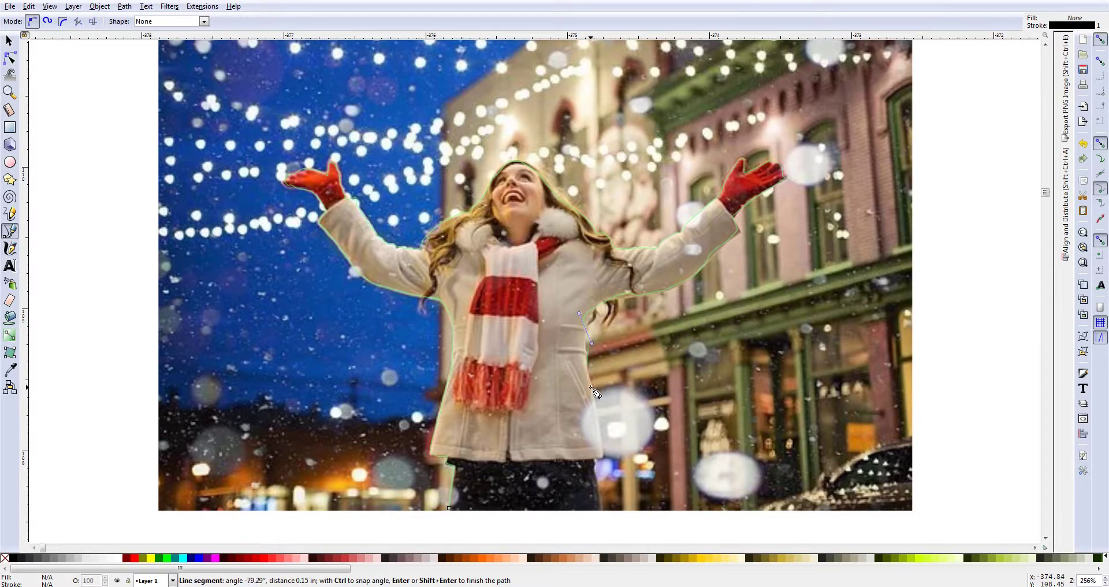
left_click(601, 431)
left_click(603, 449)
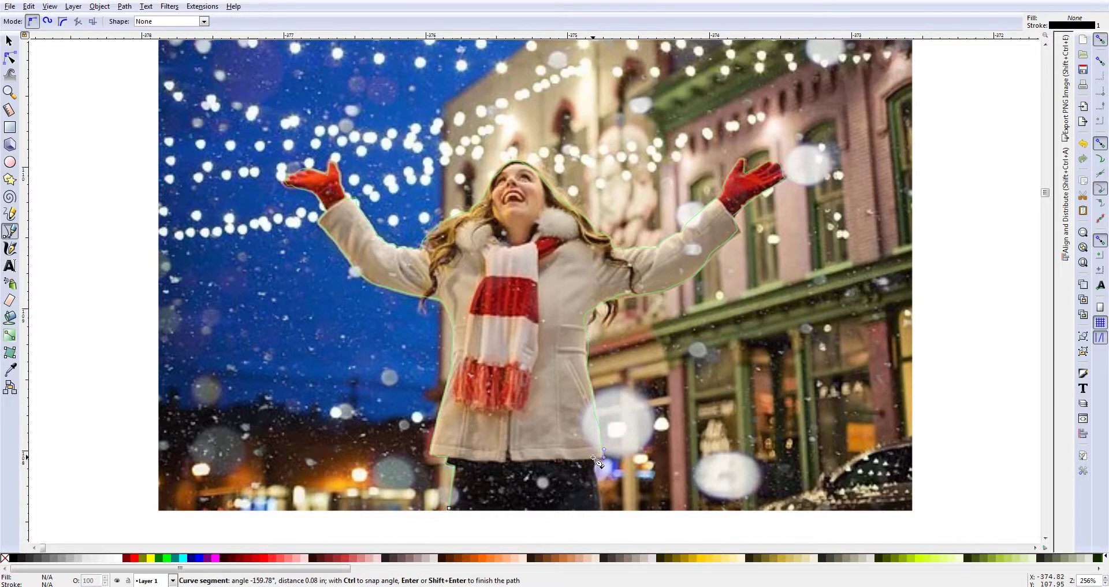
left_click(593, 459)
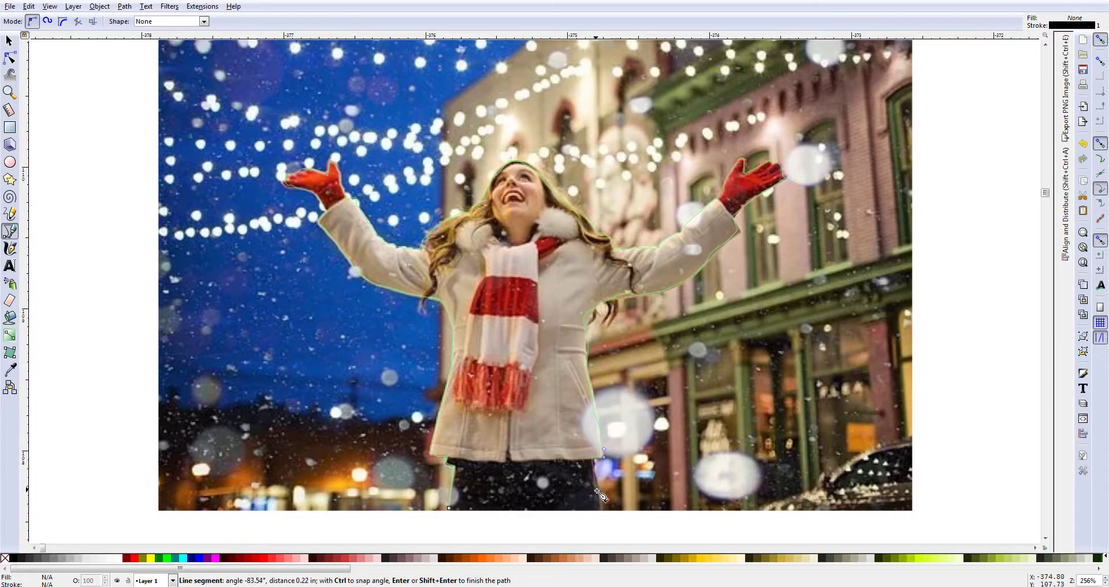
left_click(598, 483)
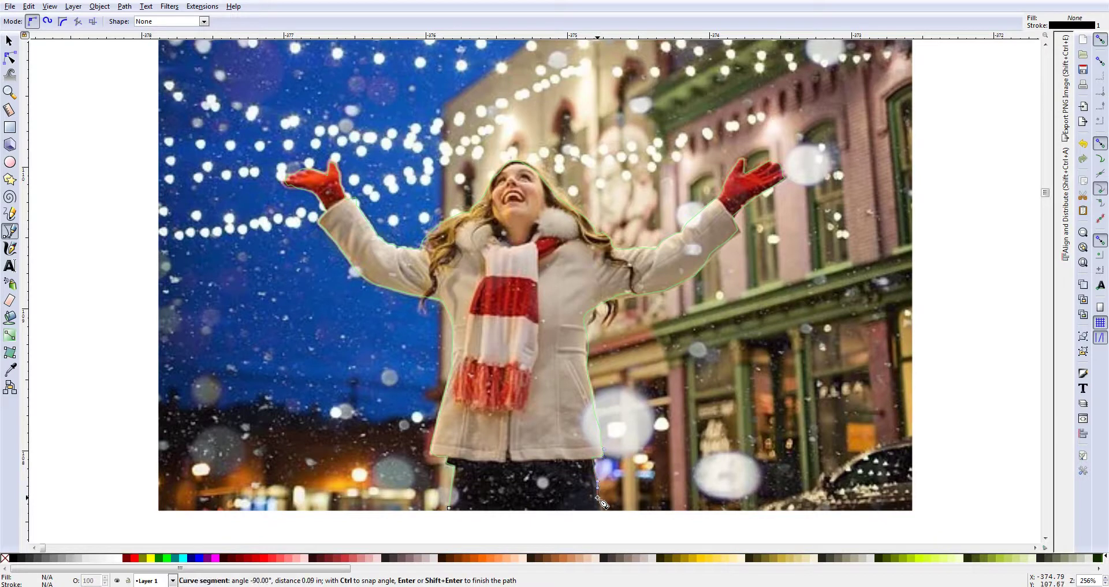
left_click(598, 502)
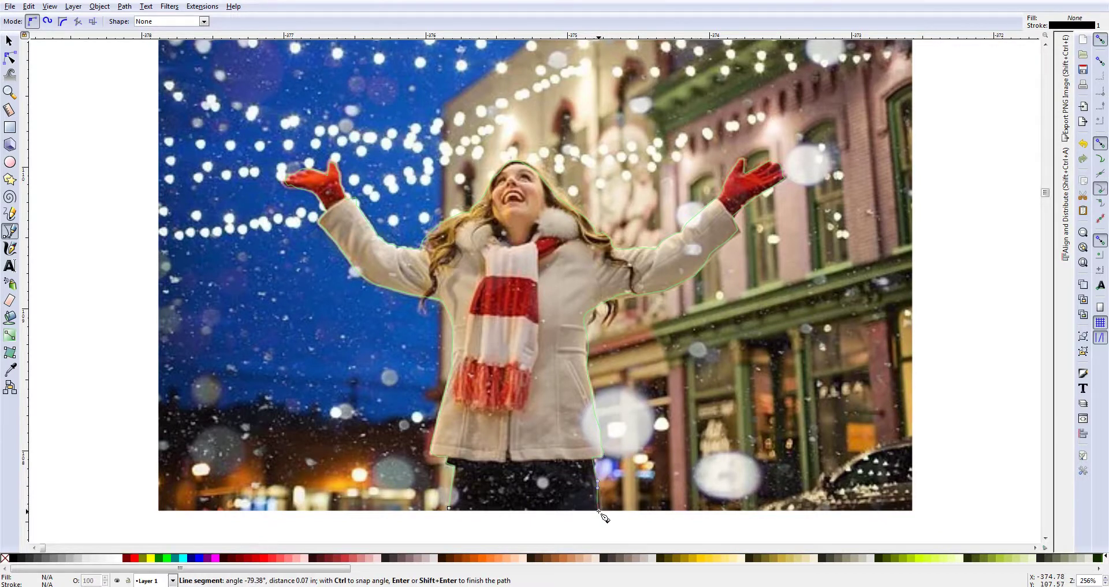
left_click(598, 509)
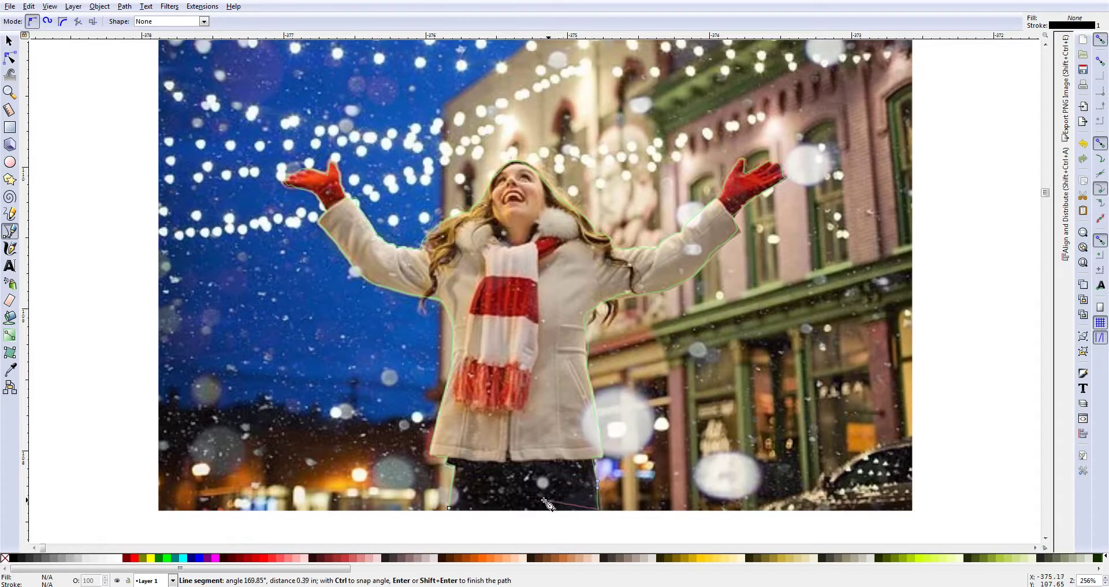
left_click(450, 508)
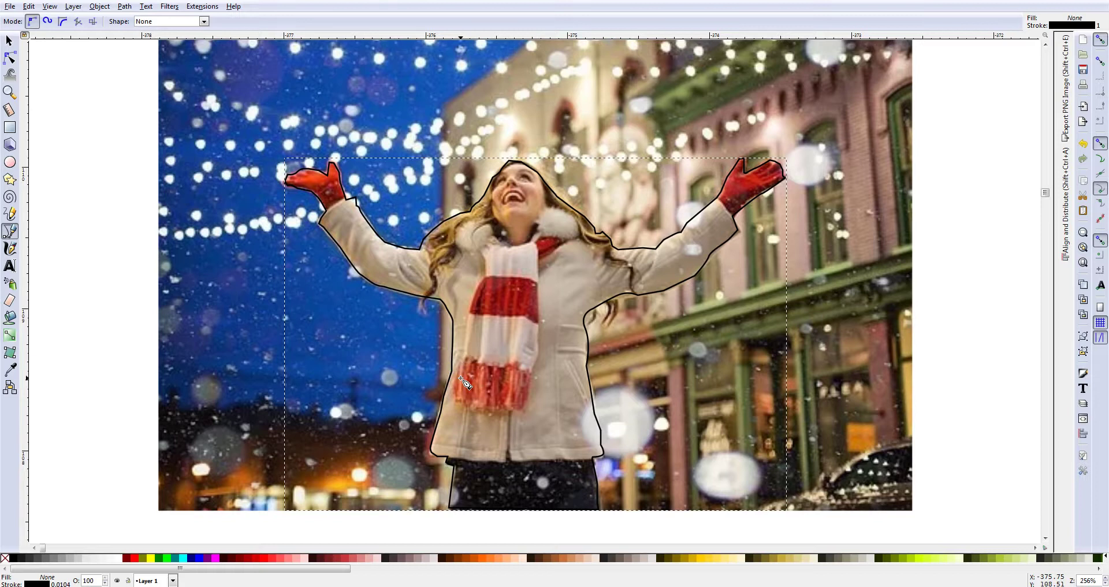
left_click(13, 39)
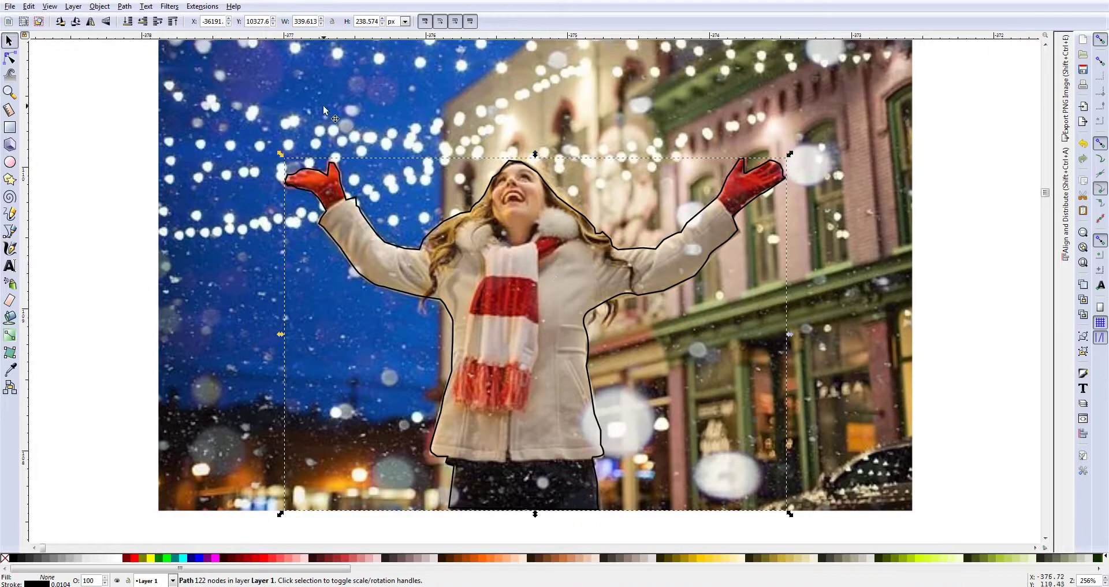
- Select the photo together with the outline and apply Set Clip to cut out the woman
key("shift")
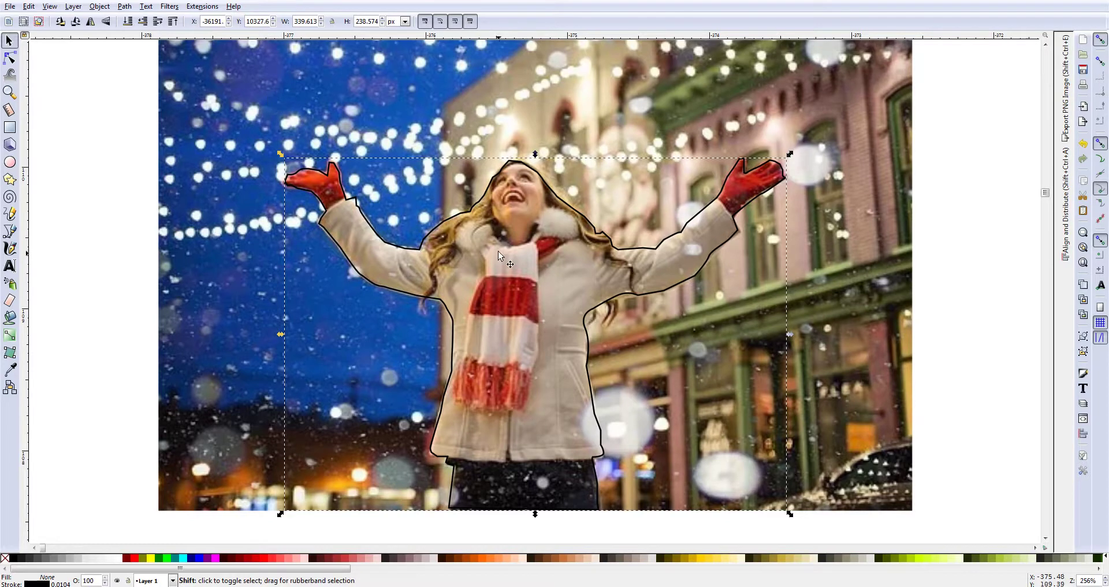
left_click(351, 91, "shift")
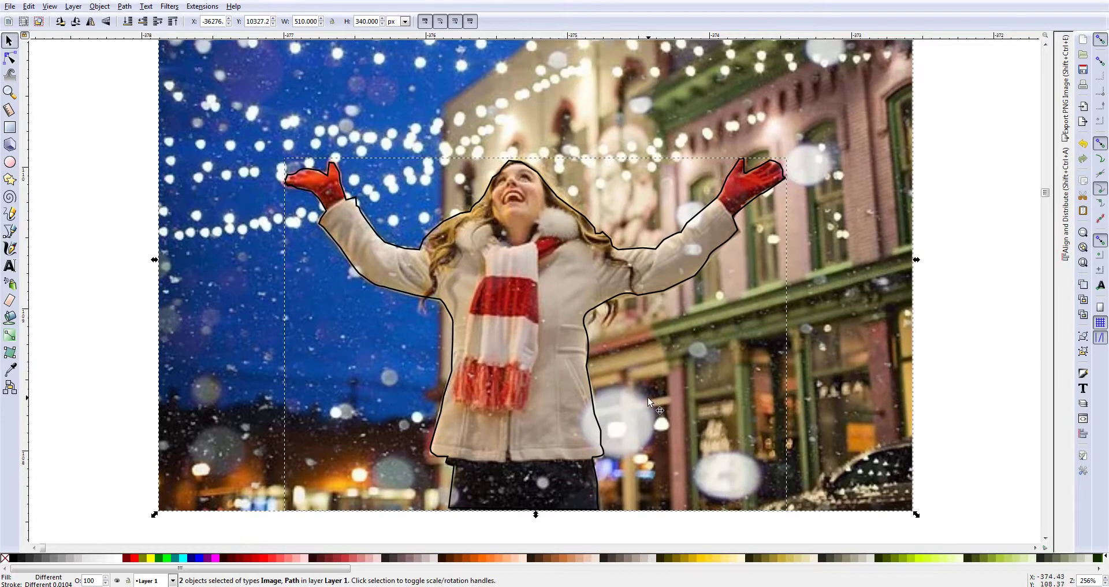
right_click(503, 347)
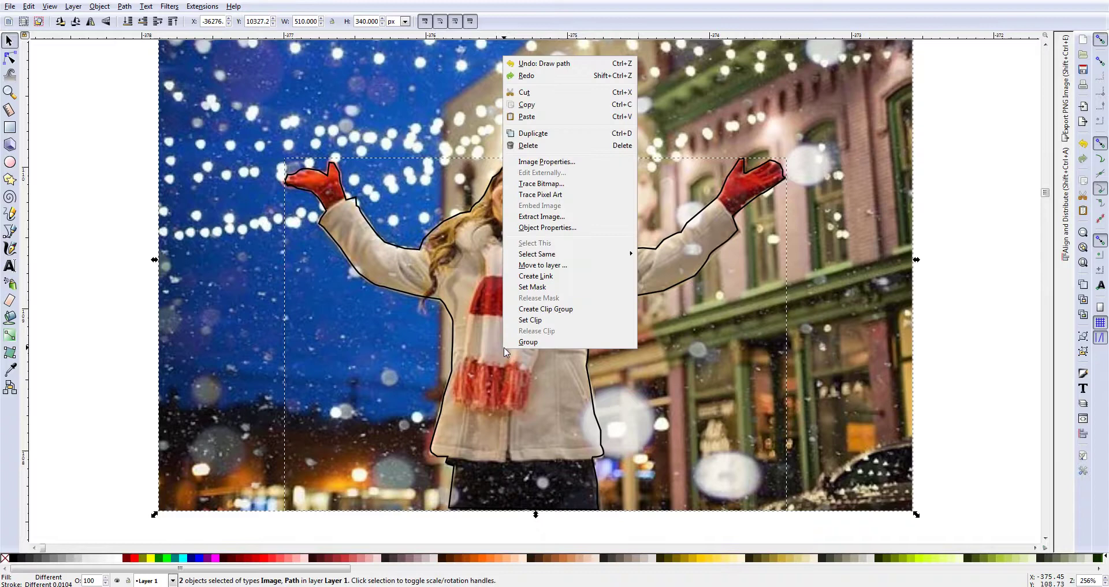
left_click(532, 321)
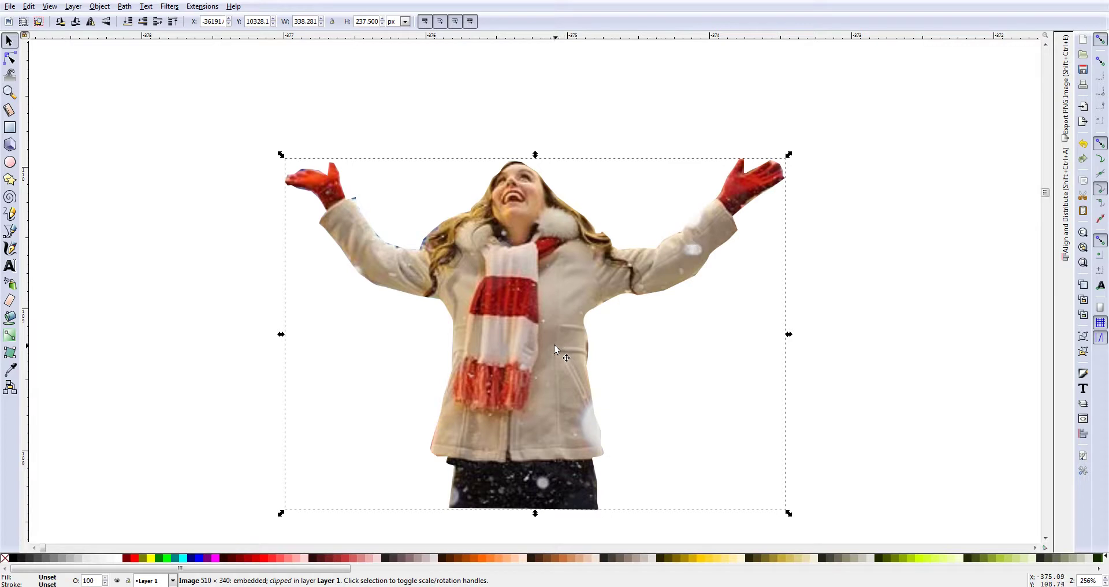
left_click(125, 6)
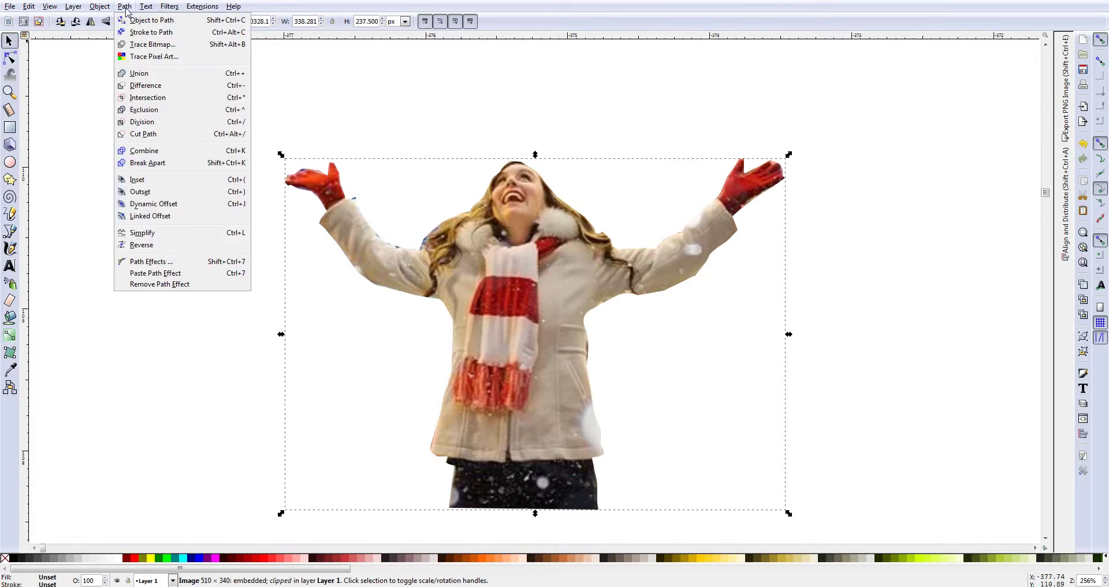
left_click(136, 47)
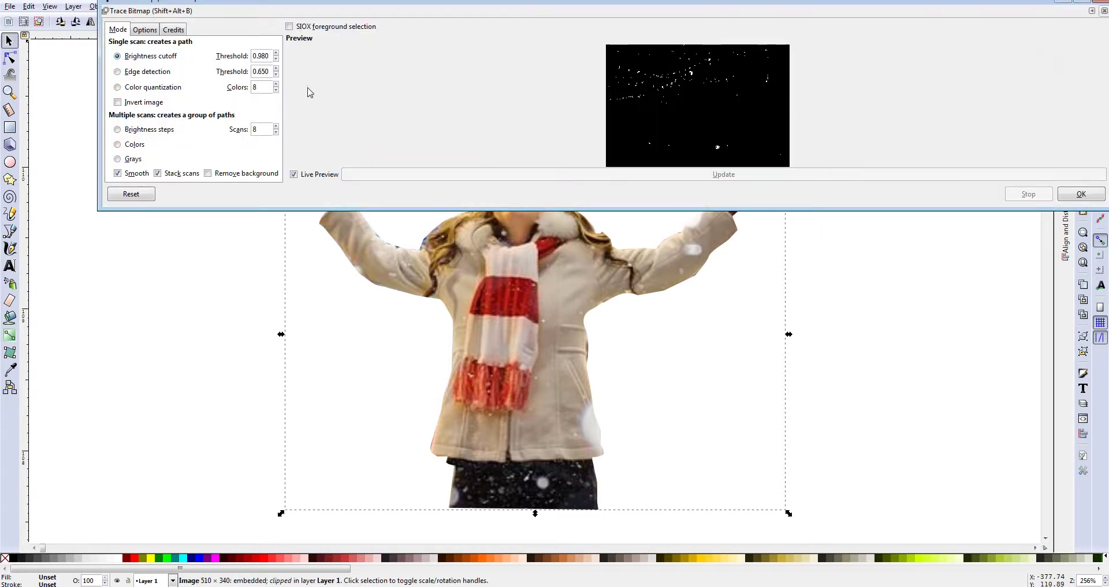
left_click(276, 59)
left_click(276, 59)
left_click(276, 59)
left_click(276, 59)
left_click(276, 59)
left_click(276, 59)
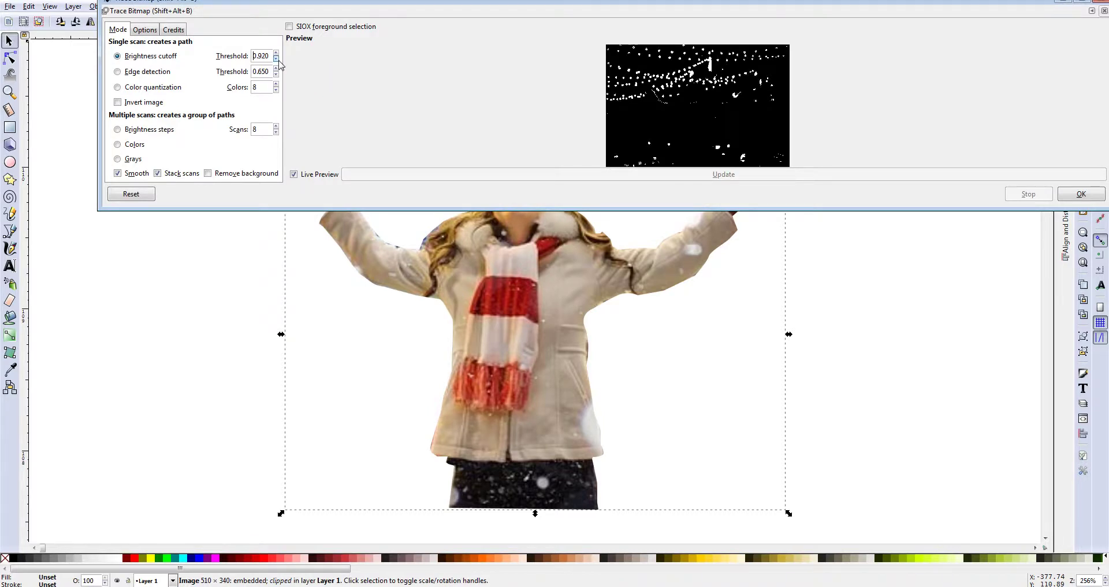
left_click(276, 59)
left_click(276, 59)
left_click(276, 59)
left_click(277, 59)
left_click(277, 59)
left_click(276, 58)
left_click(276, 59)
left_click(276, 59)
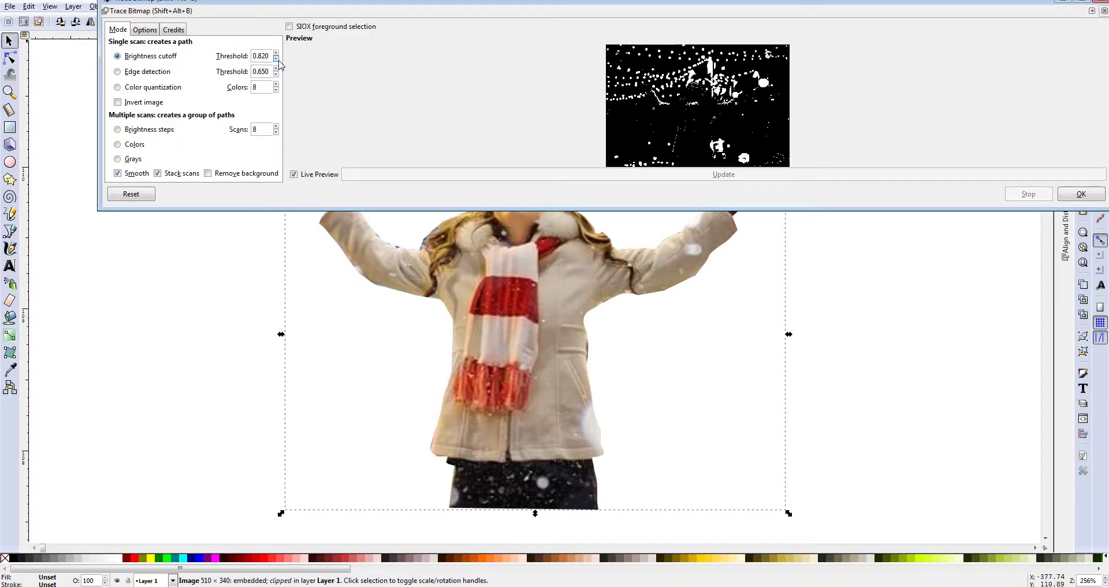
left_click(276, 59)
left_click(276, 59)
left_click(276, 59)
left_click(277, 59)
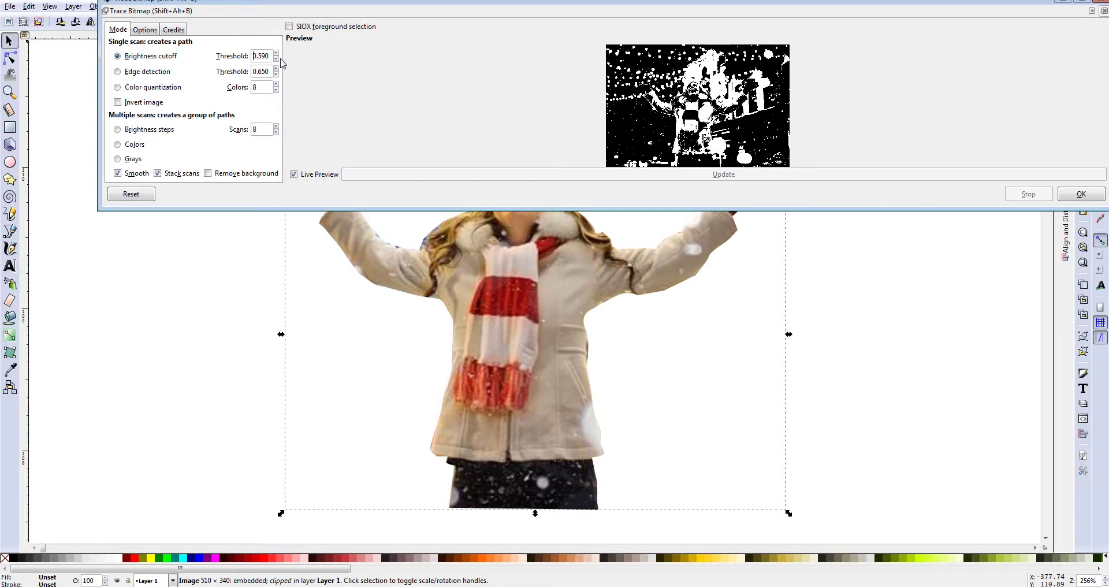
left_click(277, 59)
left_click(276, 59)
left_click(276, 59)
left_click(276, 59)
left_click(276, 59)
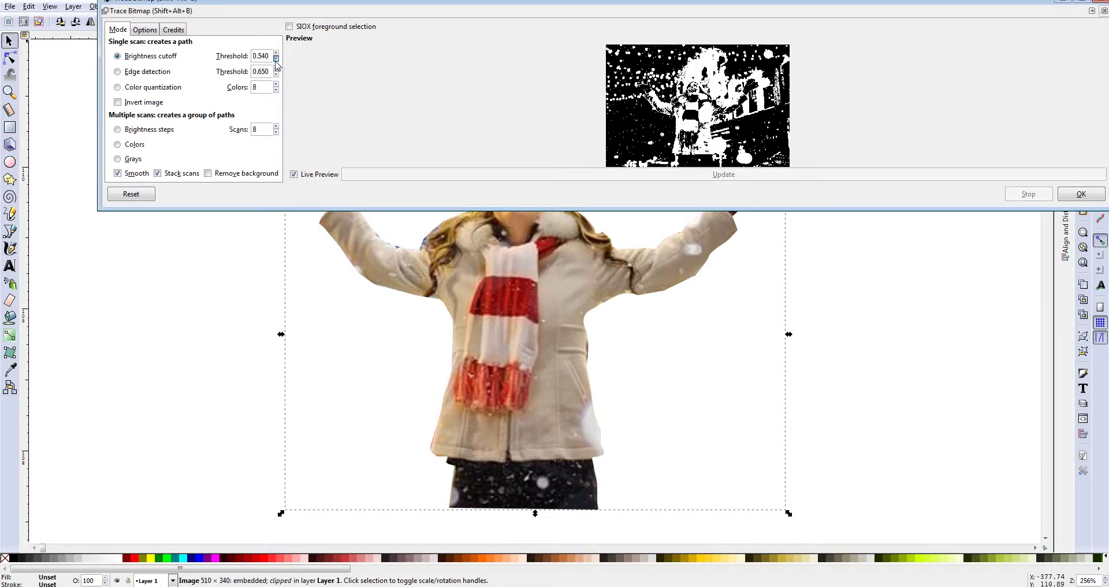
left_click(142, 148)
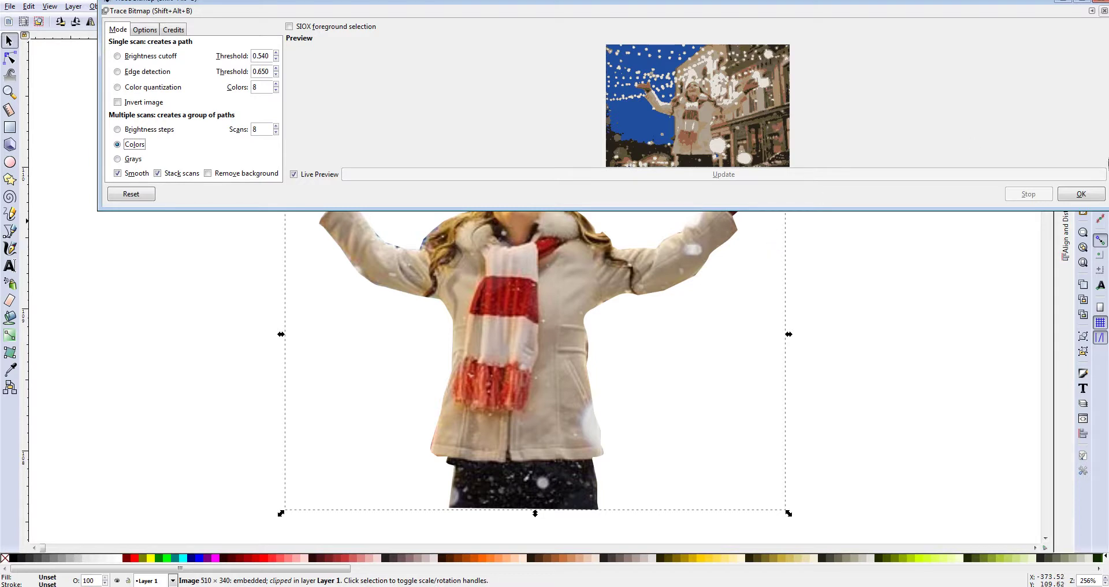
left_click(1098, 5)
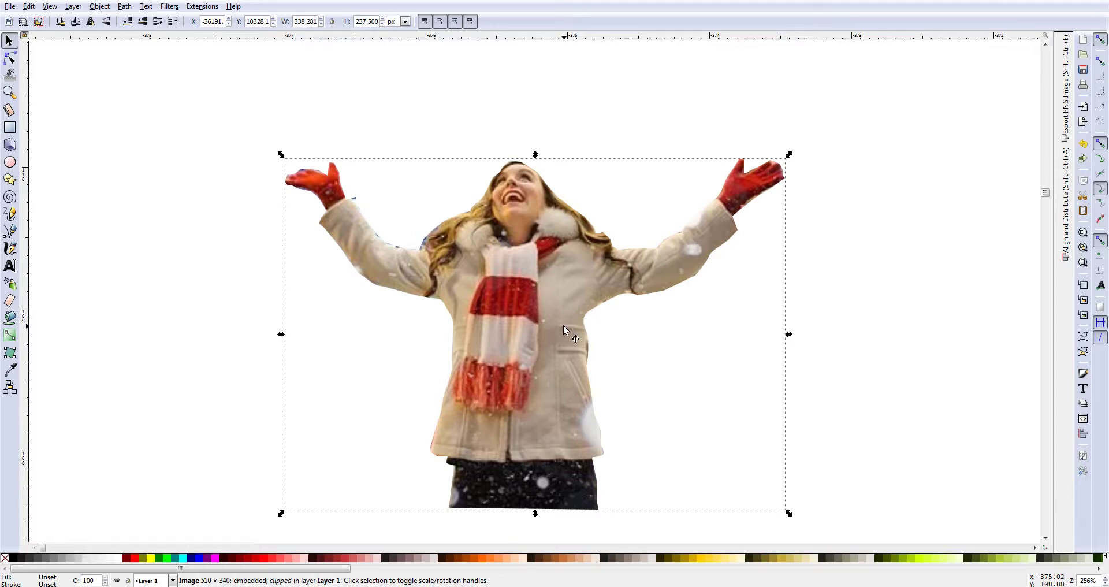
left_click_drag(1066, 87, 1065, 237)
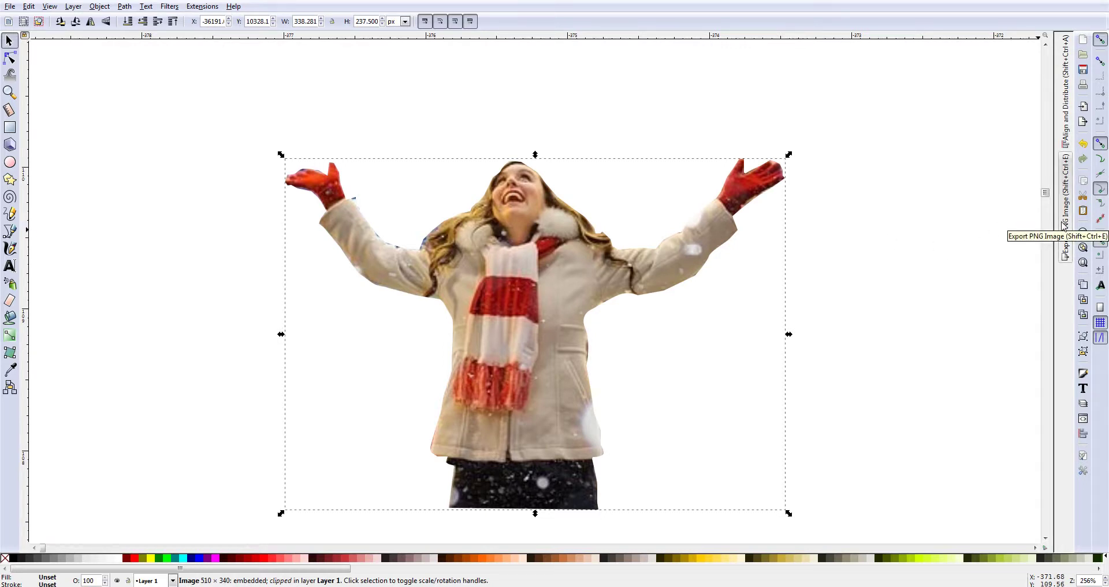
- Set the PNG export area to the selected woman cut-out at 338 × 238 px, 96 dpi
left_click(1063, 226)
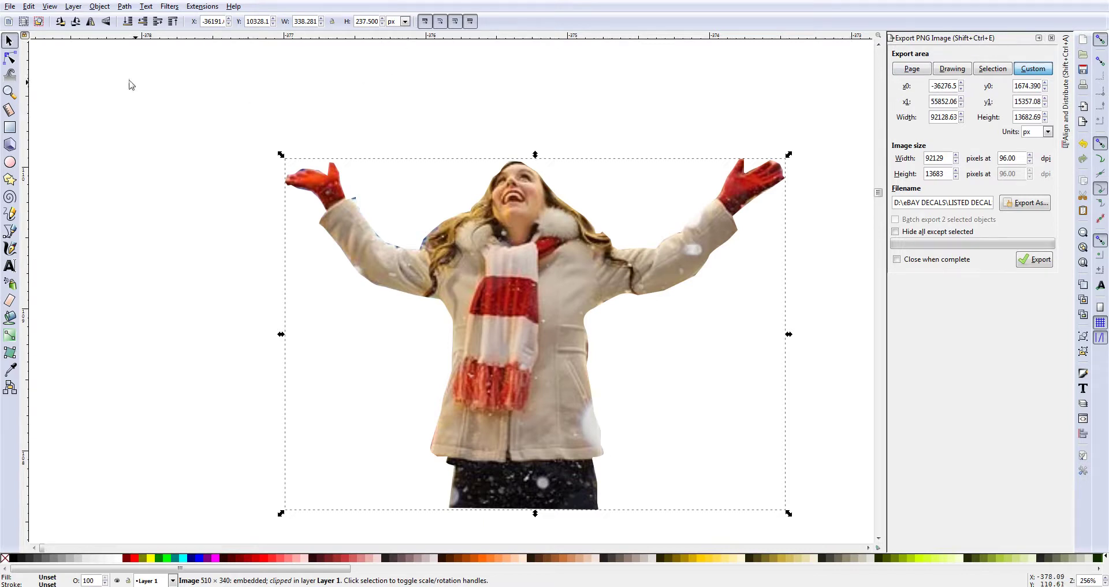
left_click(8, 10)
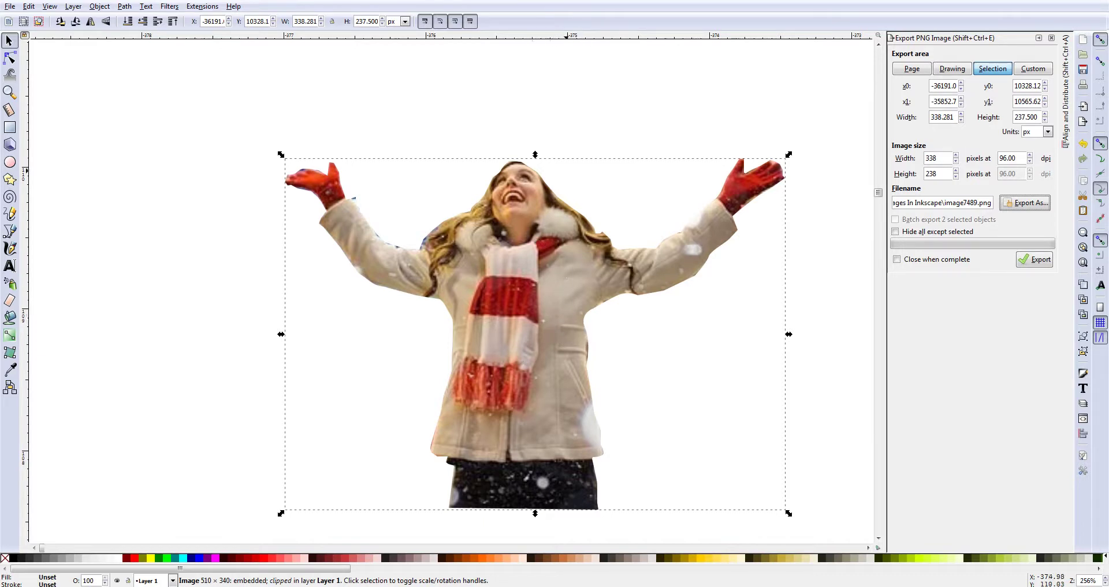
left_click(527, 298)
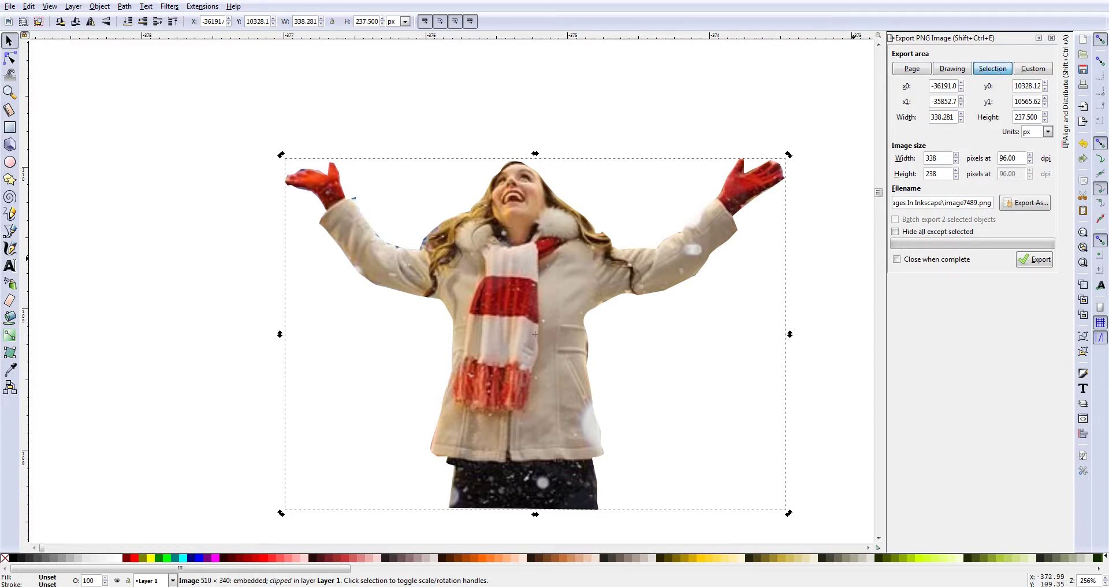
- Export the woman cut-out as lady.png
left_click(1029, 204)
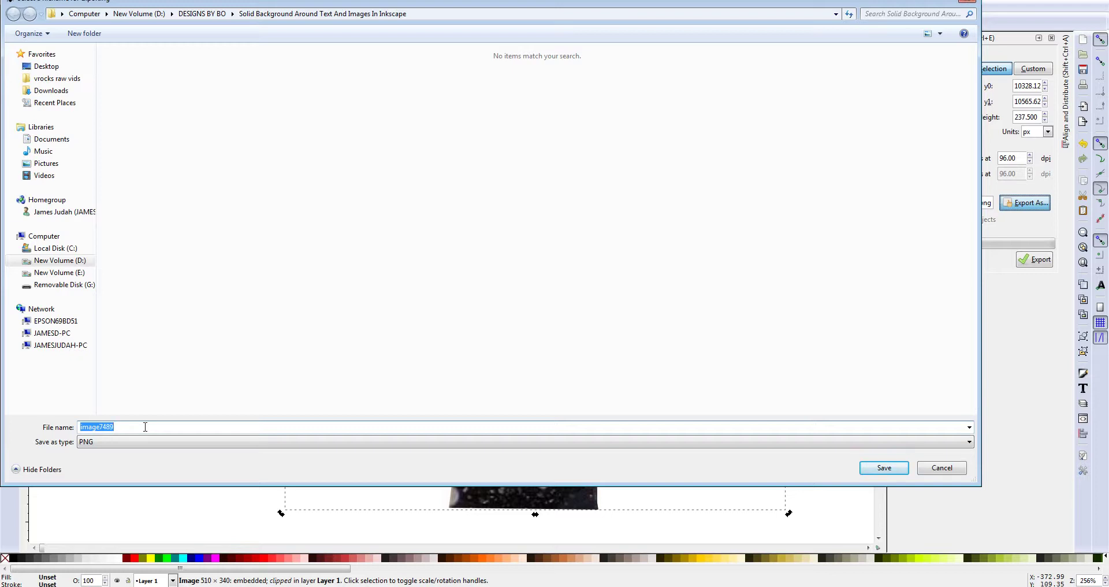
key("BackSpace")
type("lady")
left_click(879, 469)
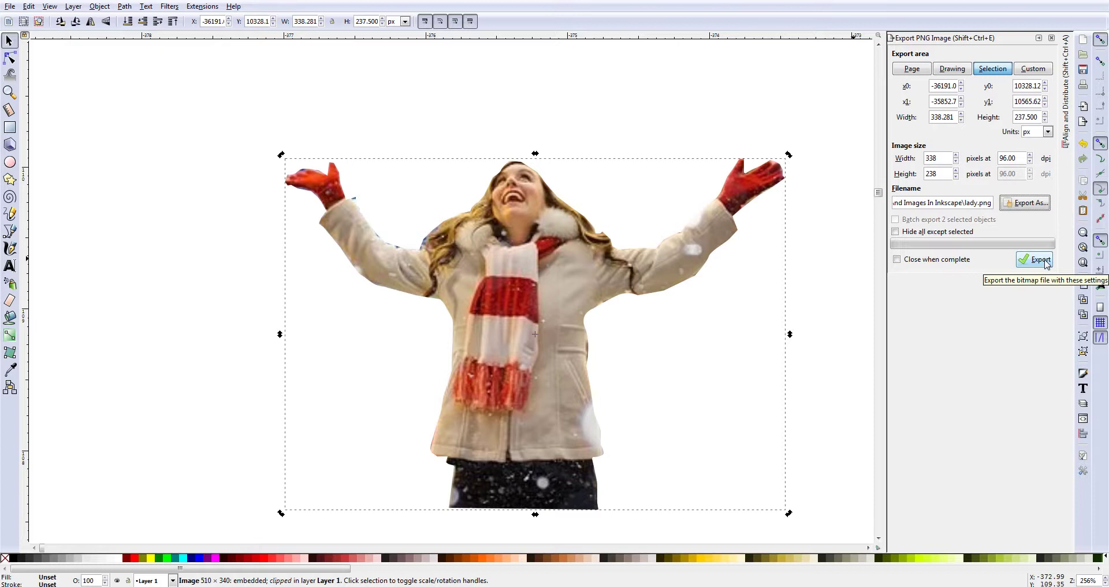
left_click(1046, 262)
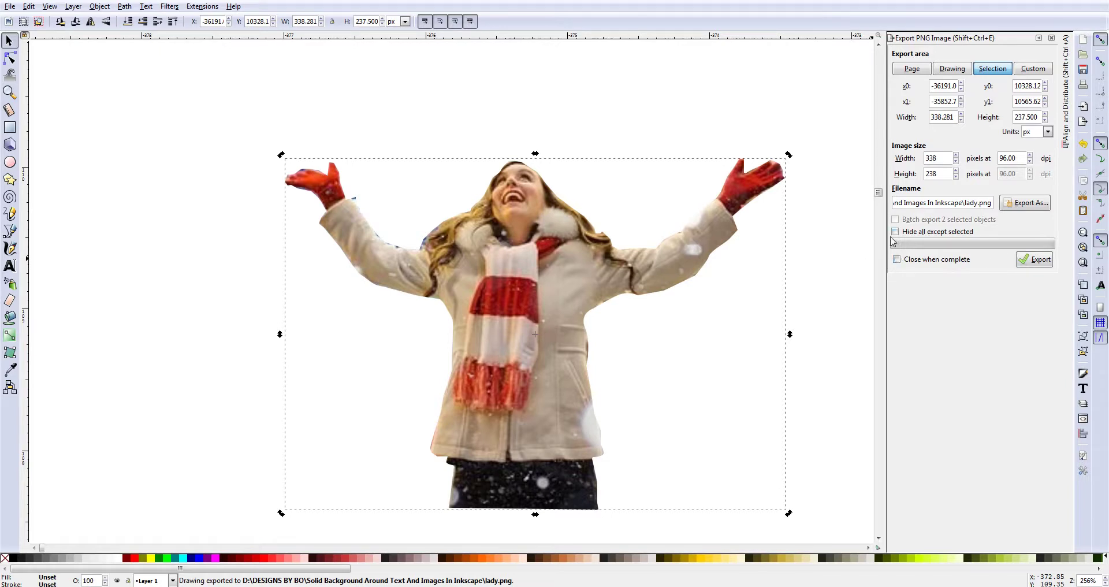
- Confirm lady.png is in the folder, then move the woman image right and up
left_click(1020, 203)
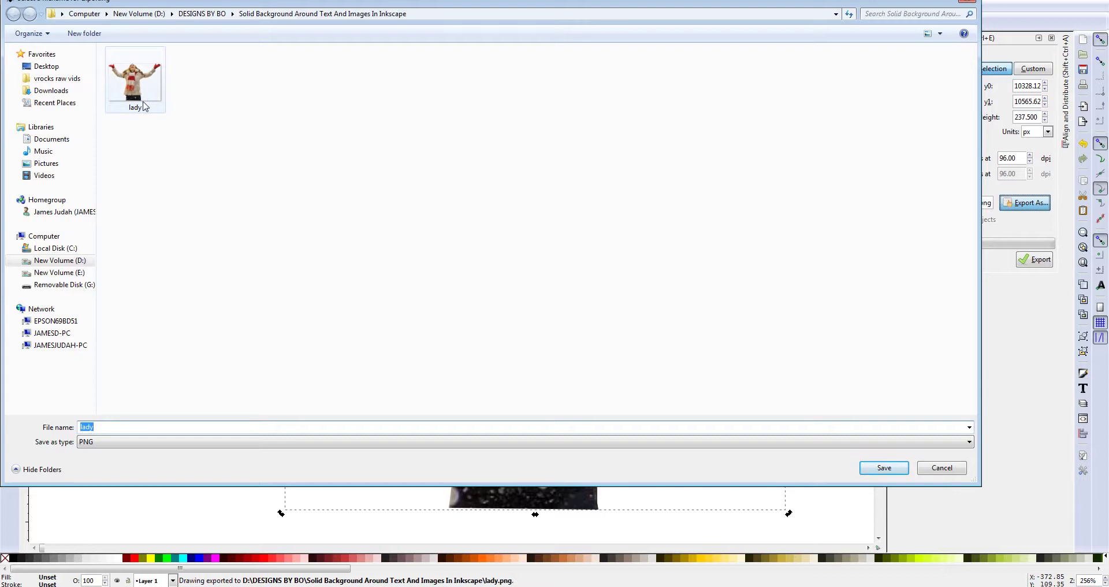
left_click(927, 468)
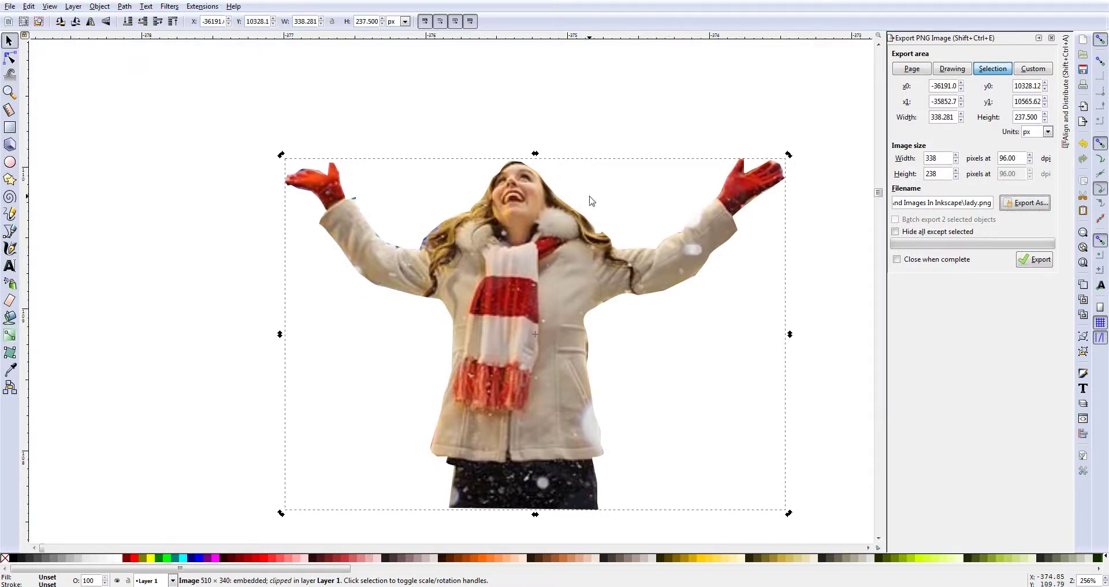
key("space")
key("space")
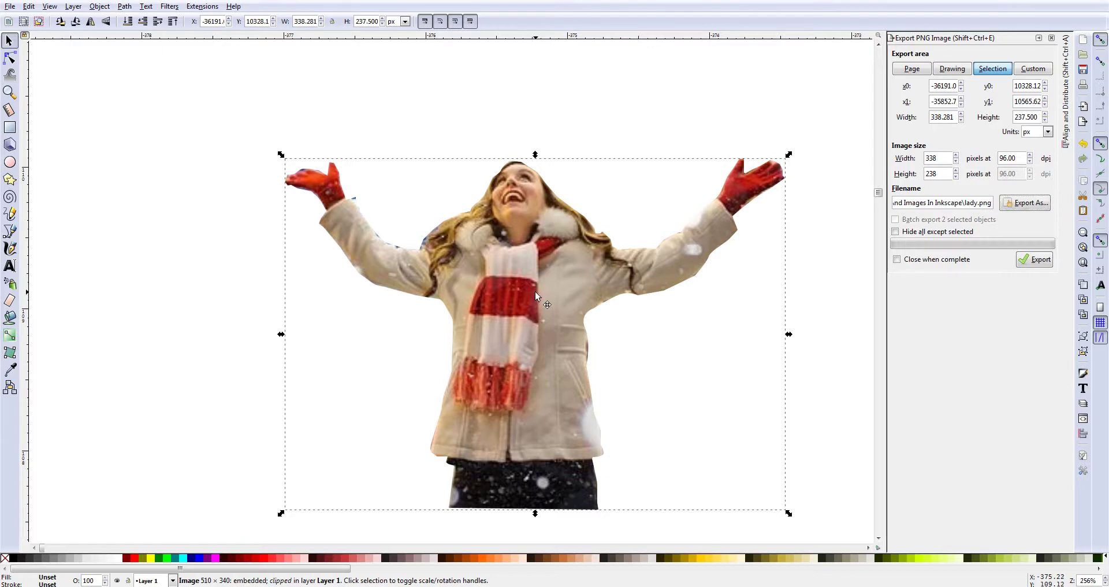
left_click_drag(535, 291, 763, 213)
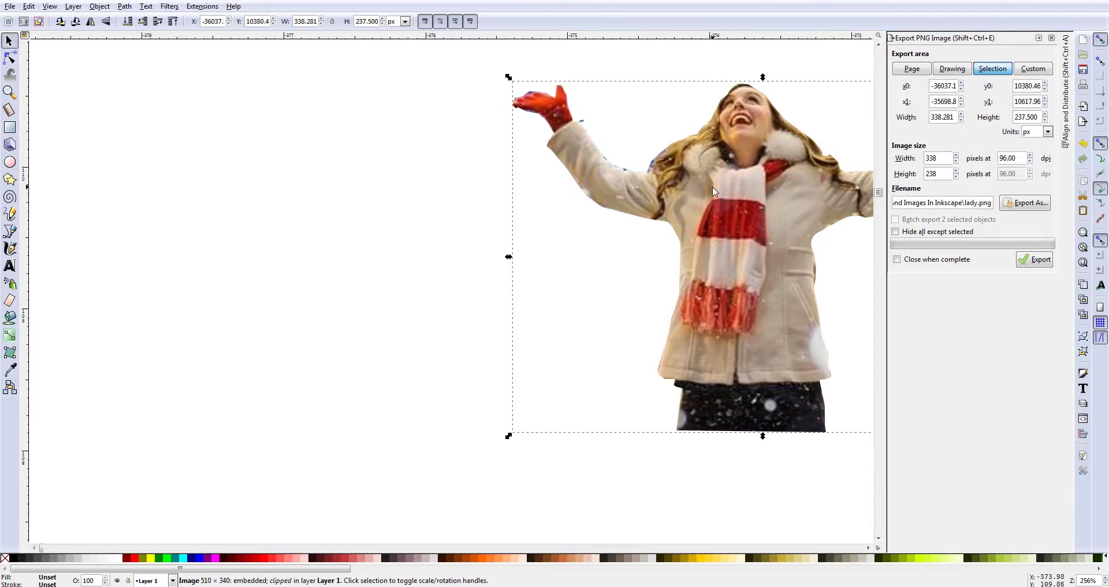
- Import lady.png and place the copy to the left of the original cut-out
left_click(13, 10)
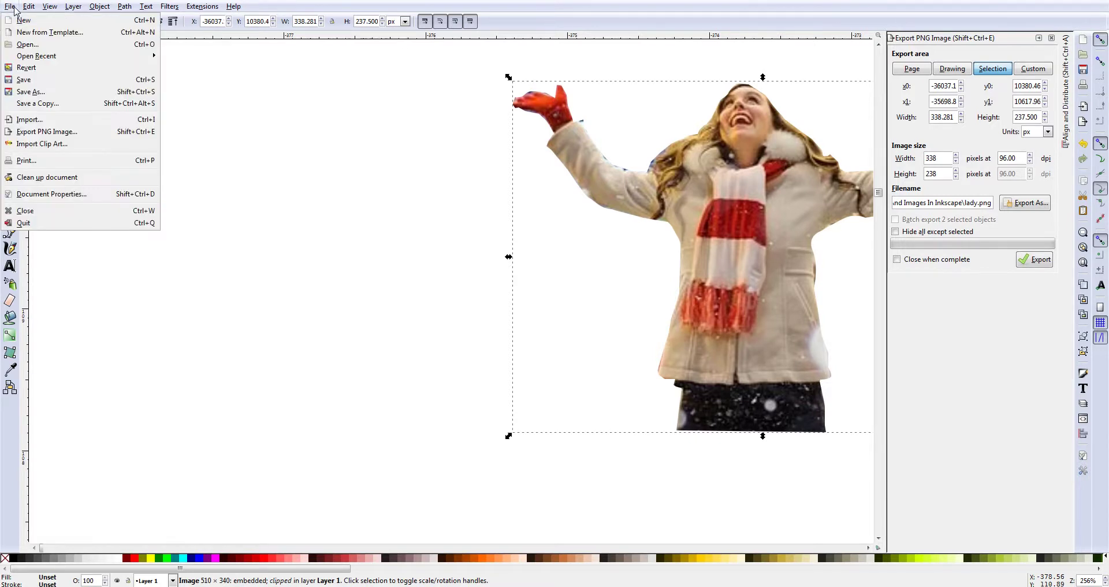
left_click(48, 121)
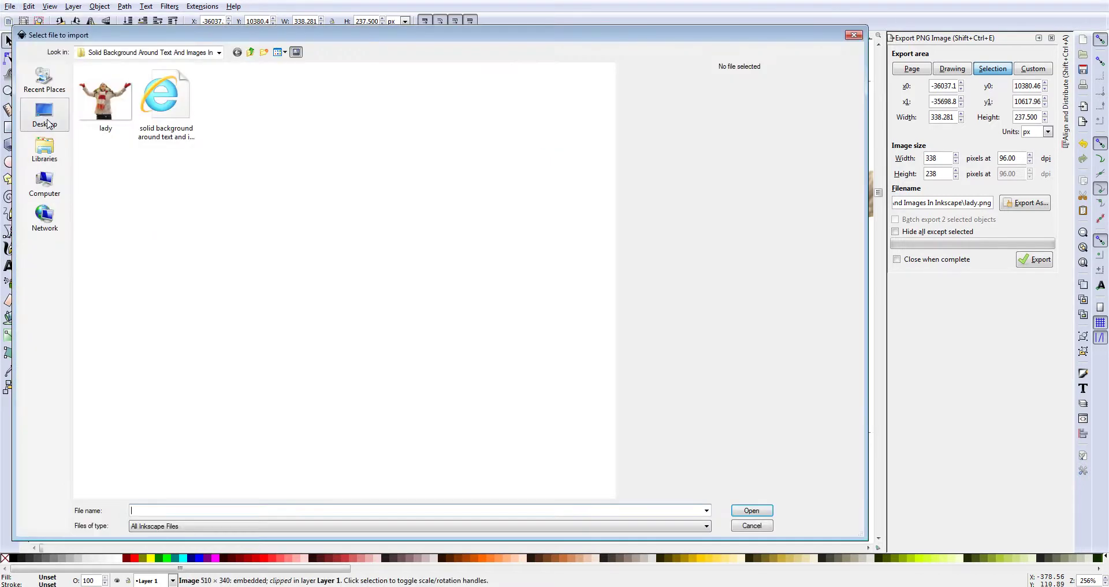
left_click(109, 128)
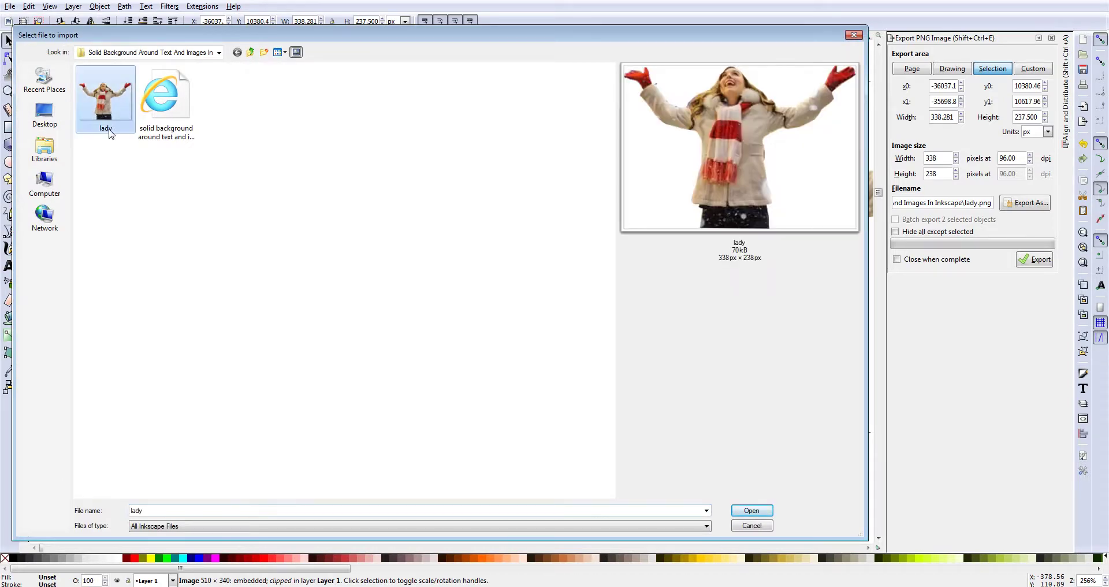
double_click(109, 132)
left_click_drag(127, 231, 300, 419)
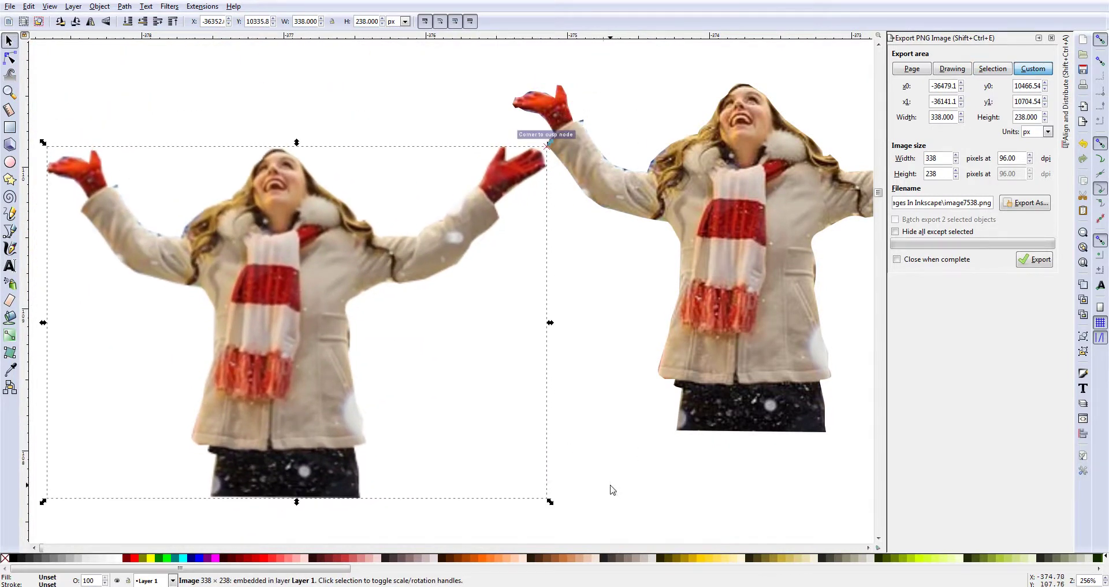
scroll(612, 490, "left", 7)
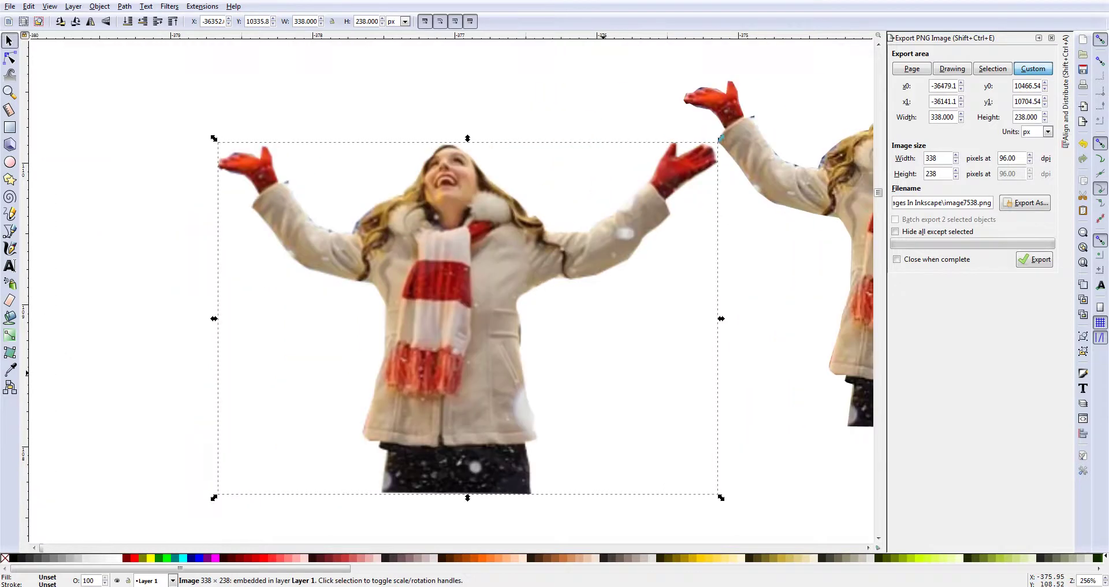
left_click_drag(470, 370, 413, 376)
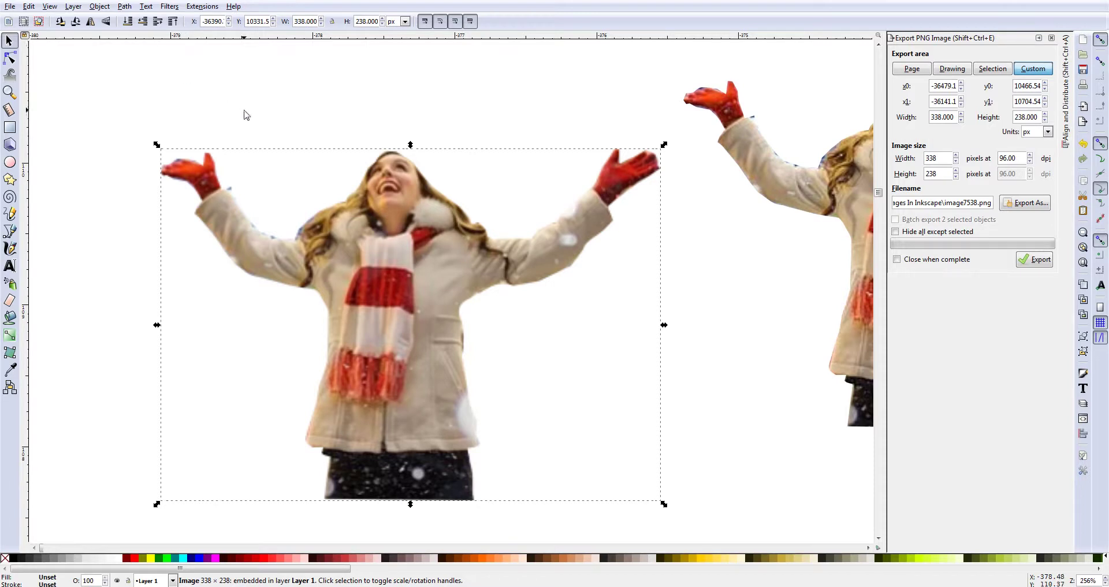
left_click(124, 6)
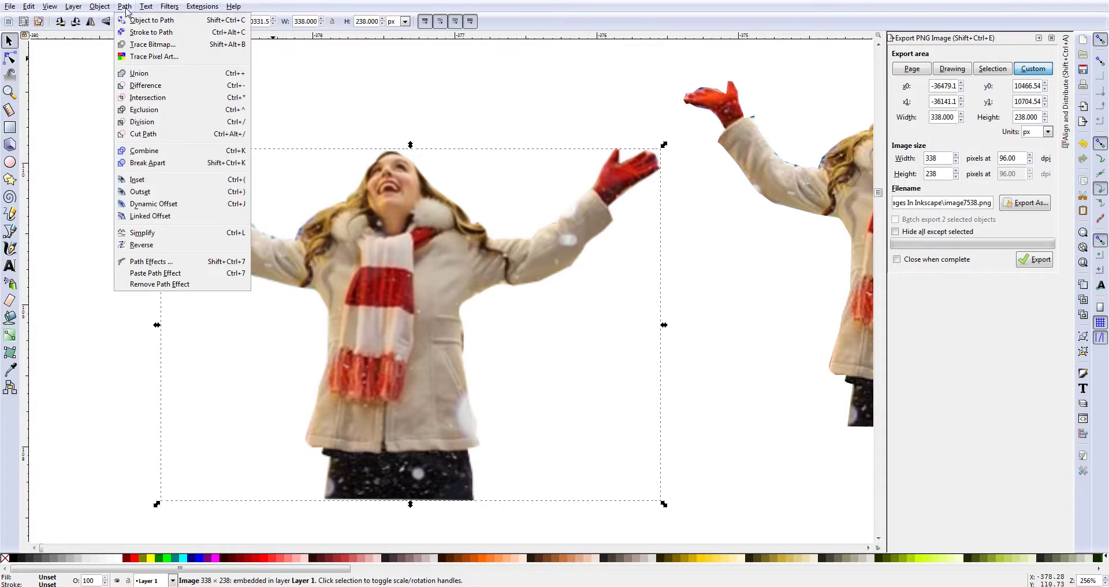
- Trace the lady bitmap with Brightness cutoff at threshold 0.990 into a black silhouette path
left_click(150, 44)
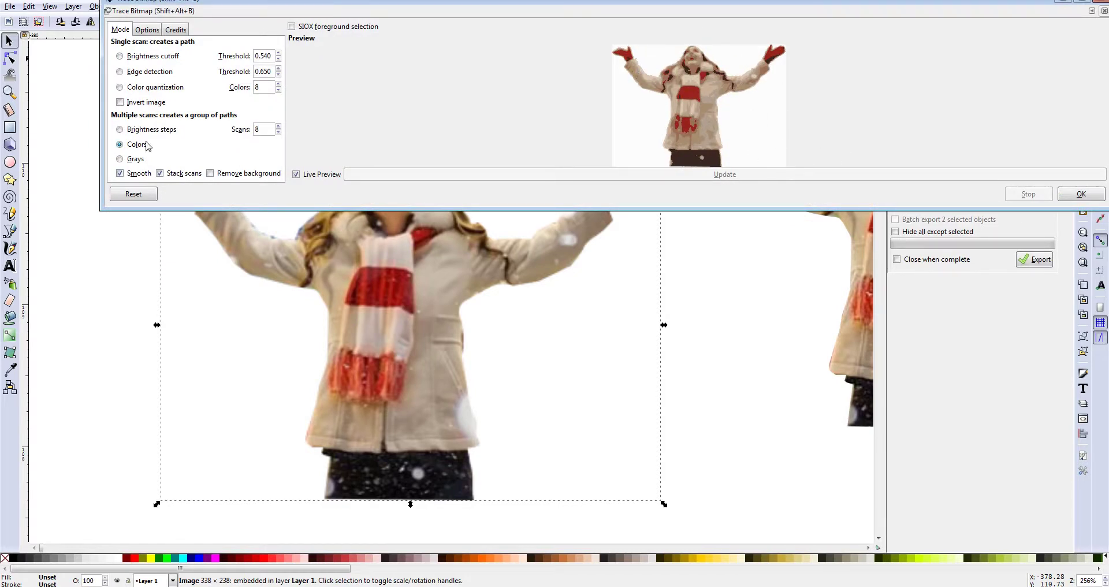
left_click(120, 57)
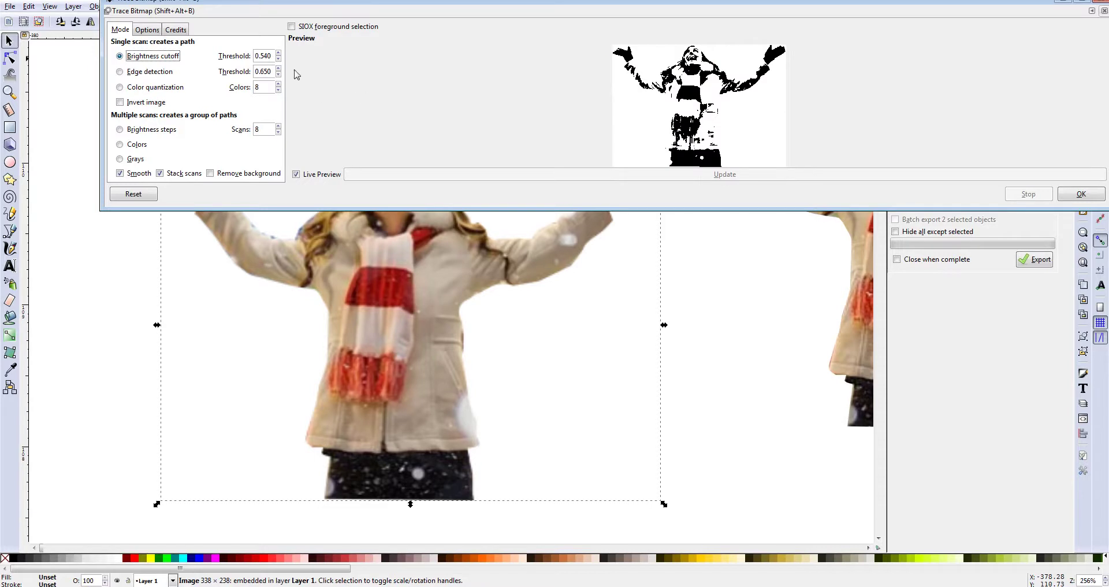
left_click(278, 53)
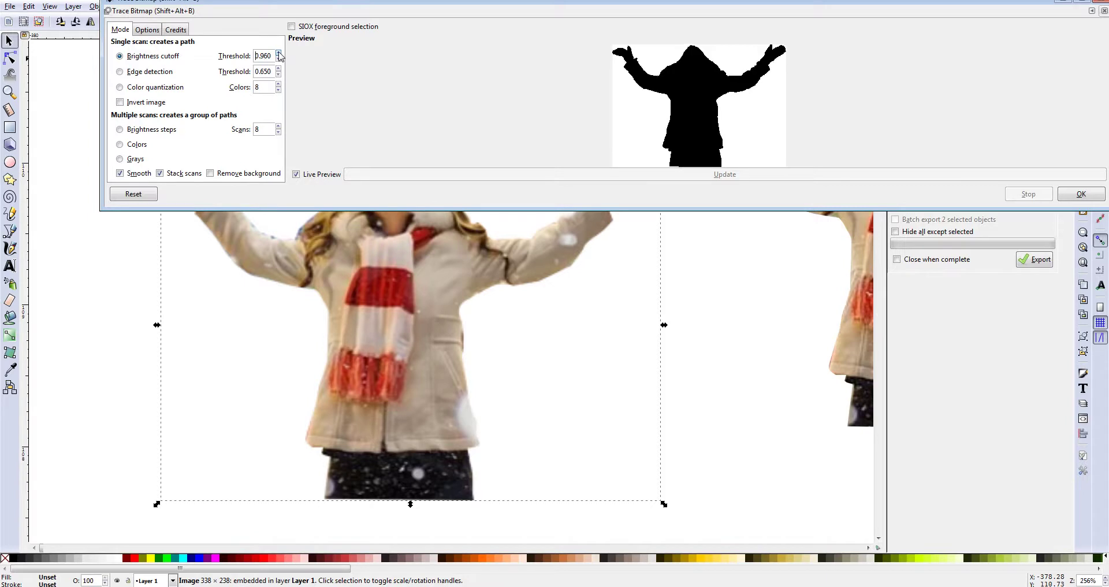
left_click(279, 53)
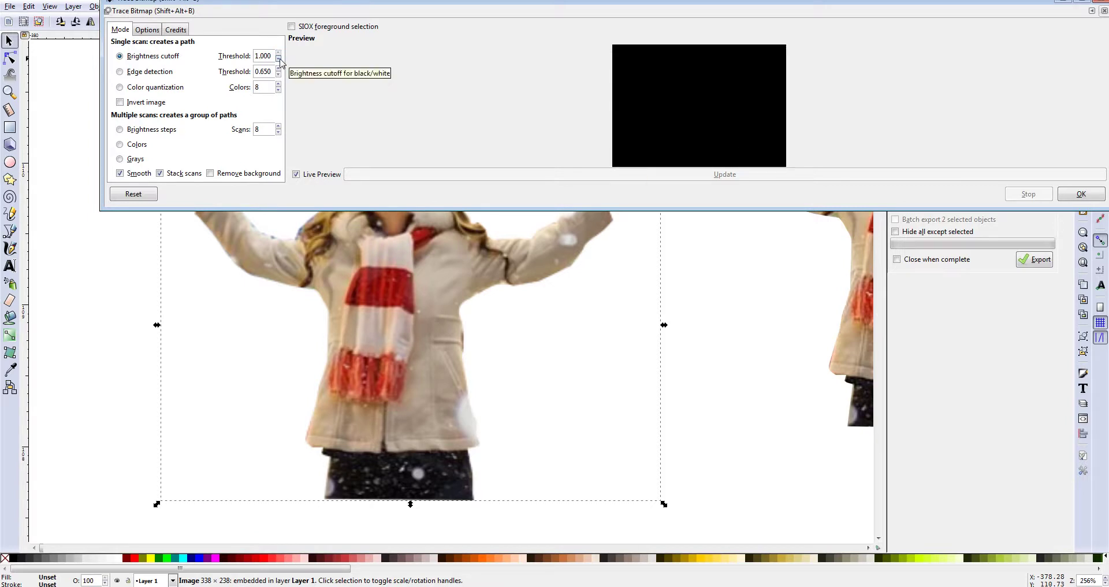
left_click(278, 58)
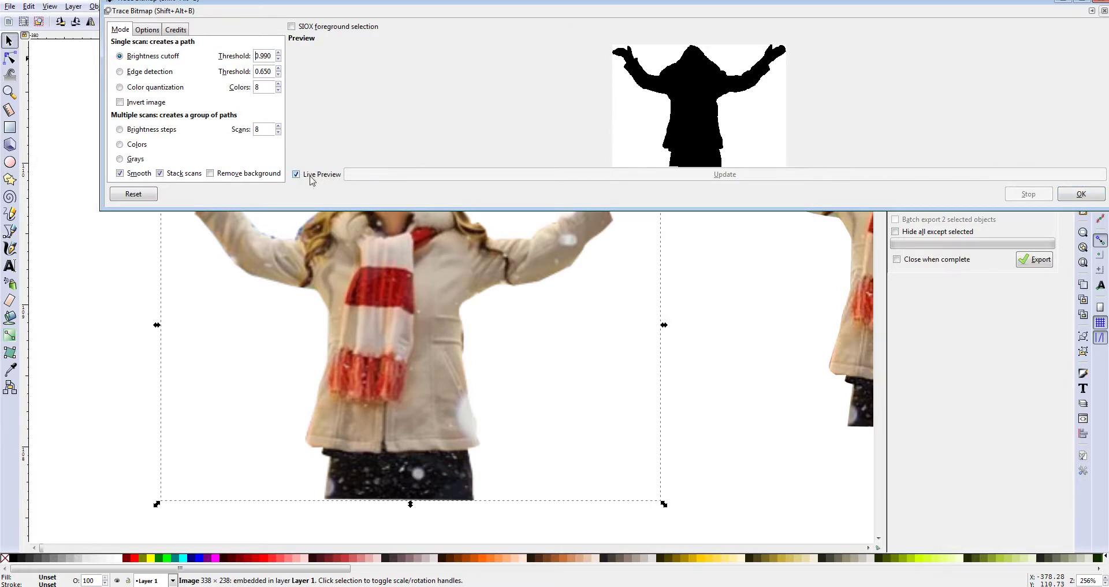
left_click(1077, 197)
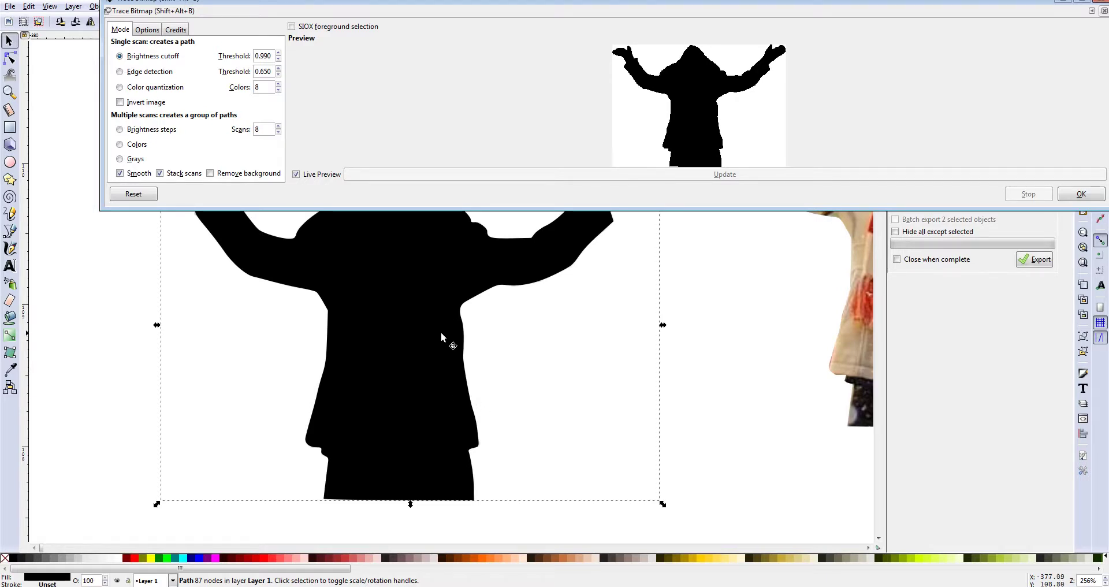
left_click(1104, 10)
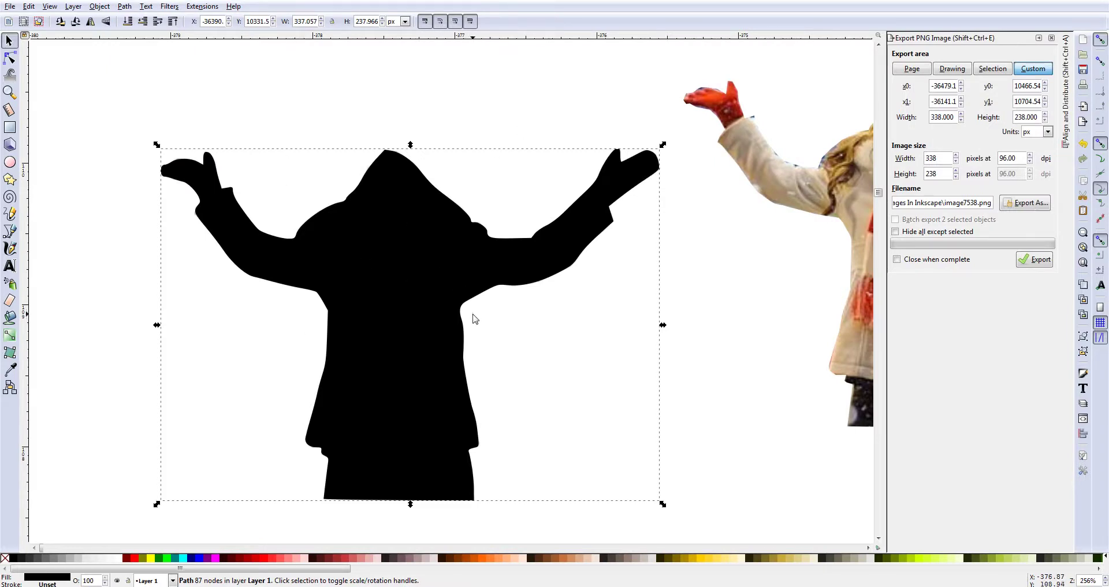
- Move the black silhouette aside, then raise the woman photo one level above it
left_click(843, 202)
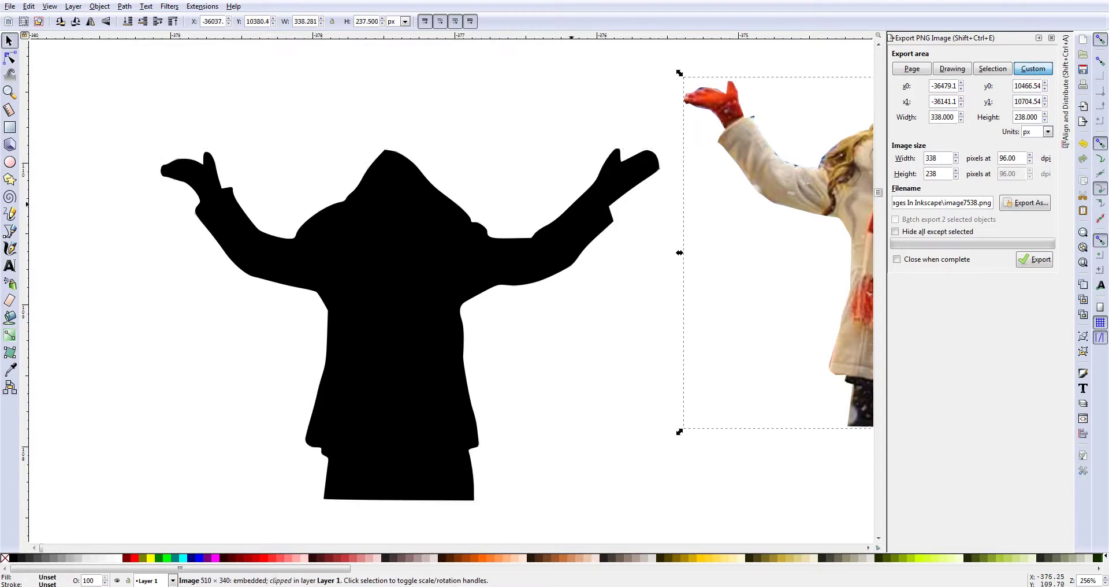
left_click_drag(466, 272, 740, 253)
left_click(292, 261)
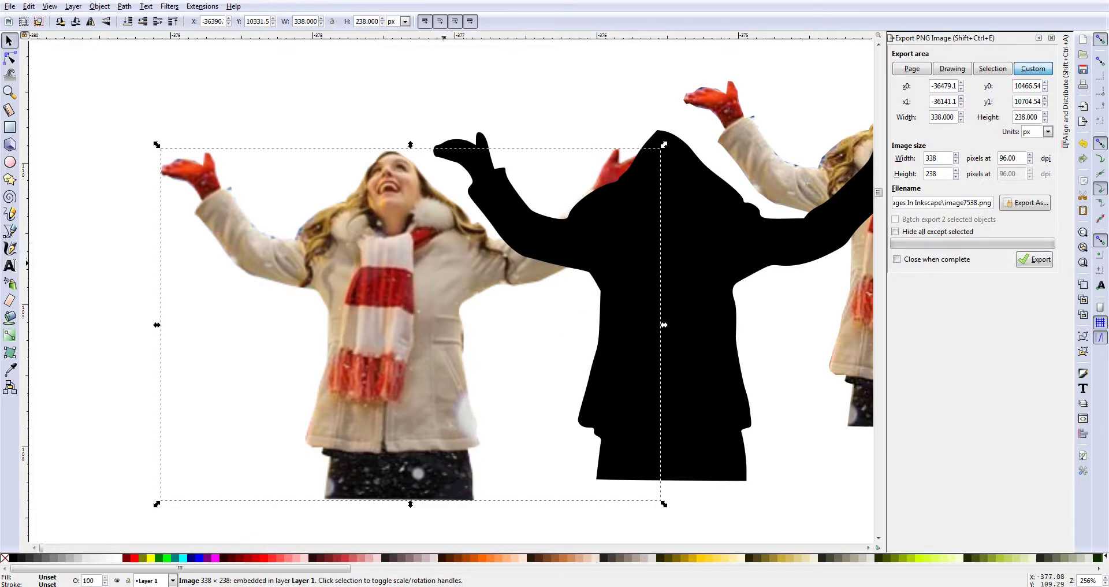
left_click(157, 26)
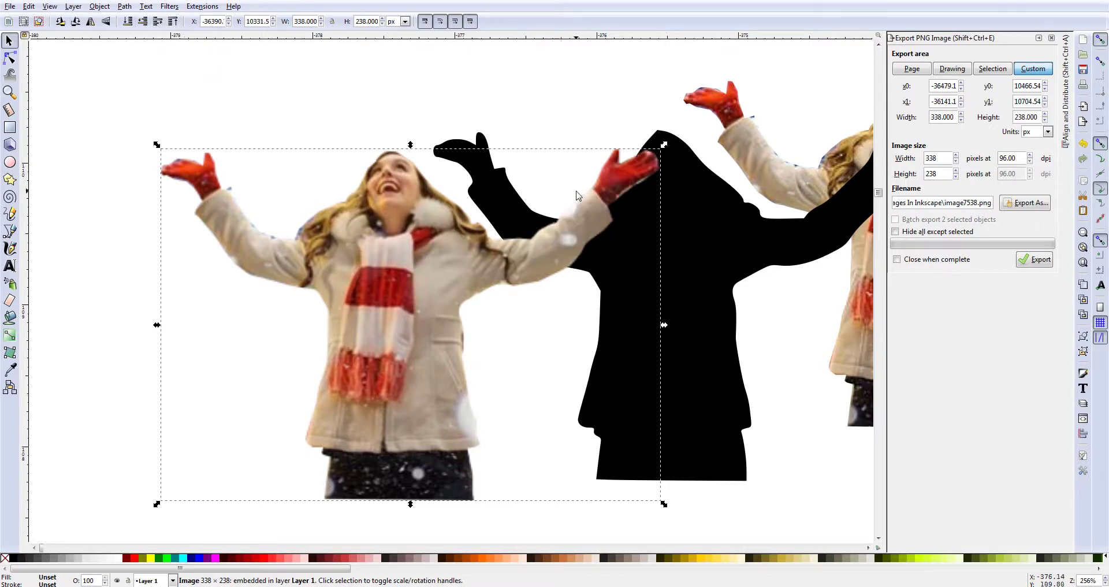
- Drag the silhouette under the woman photo and select both objects
left_click_drag(865, 254, 377, 276)
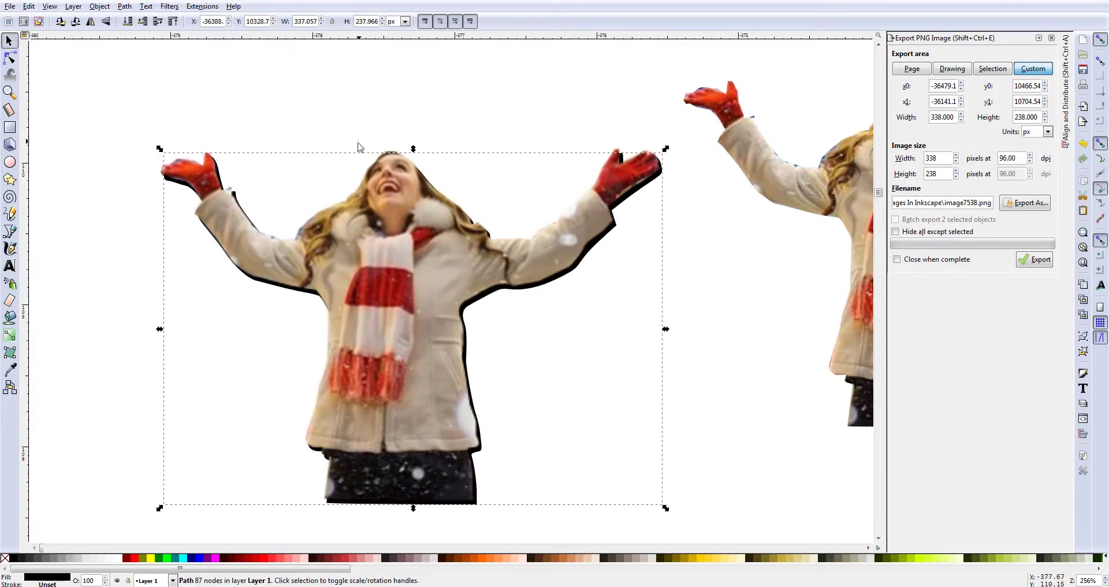
left_click_drag(122, 100, 702, 530)
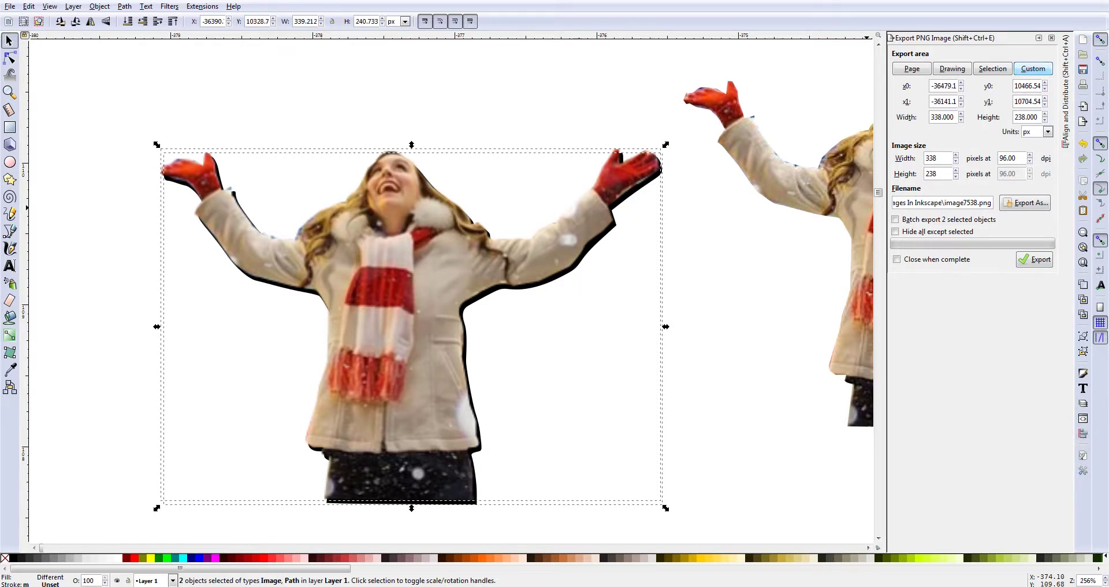
- Center the silhouette on the woman photo on both vertical and horizontal axes in Align and Distribute
left_click(1066, 124)
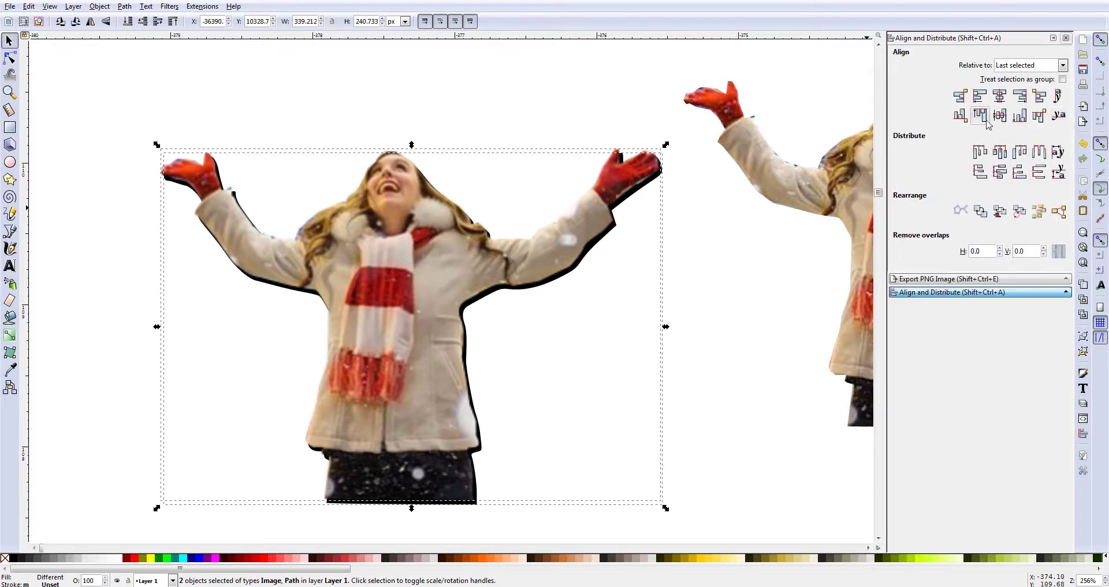
left_click(1001, 99)
left_click(1003, 100)
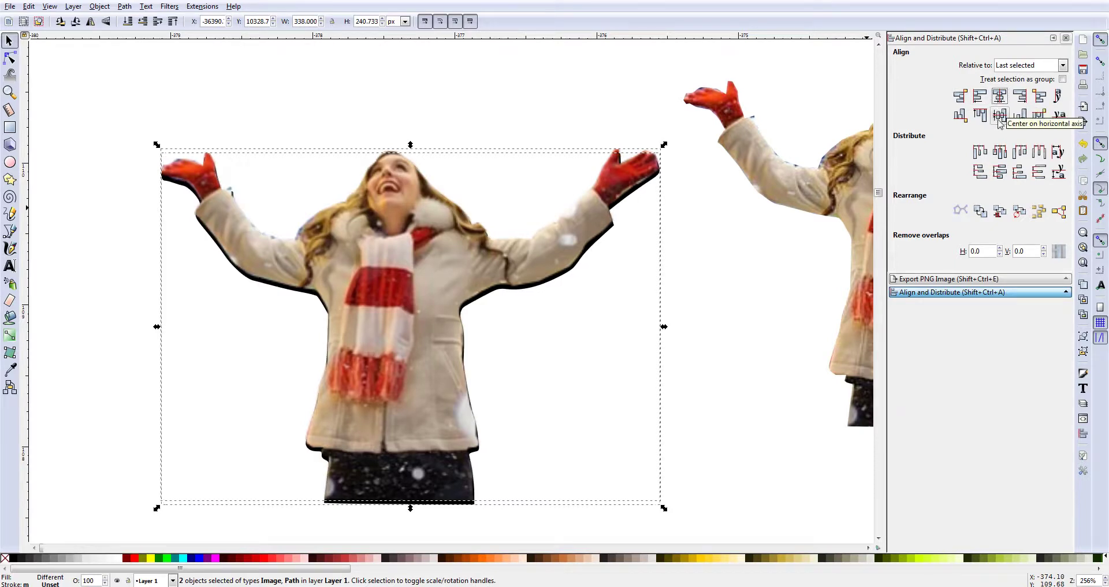
left_click(1003, 116)
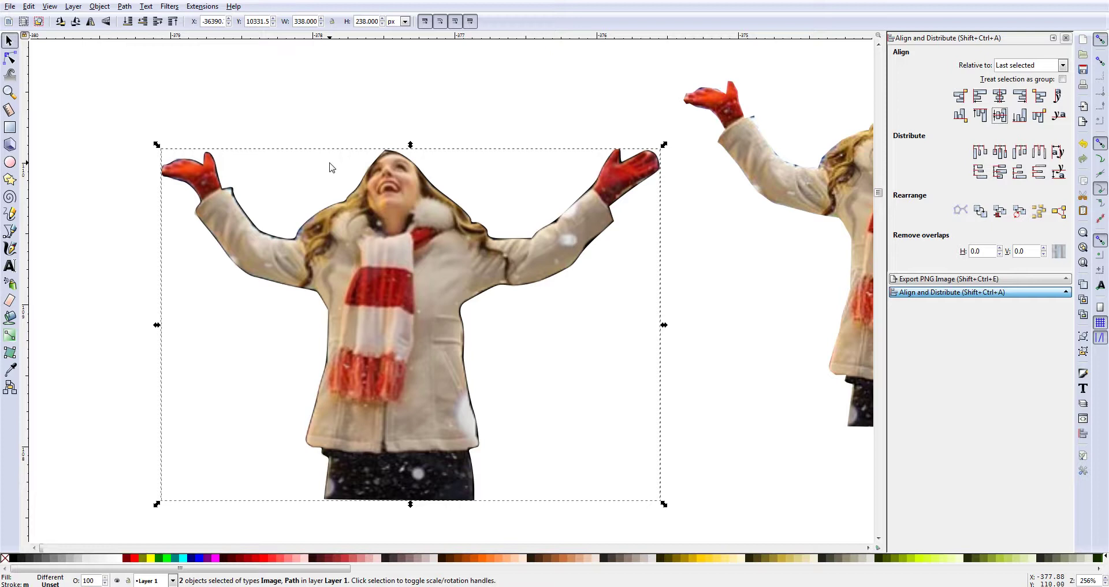
- Outset the silhouette path into a thick black border, then reselect the photo and border
key("ctrl+parenright")
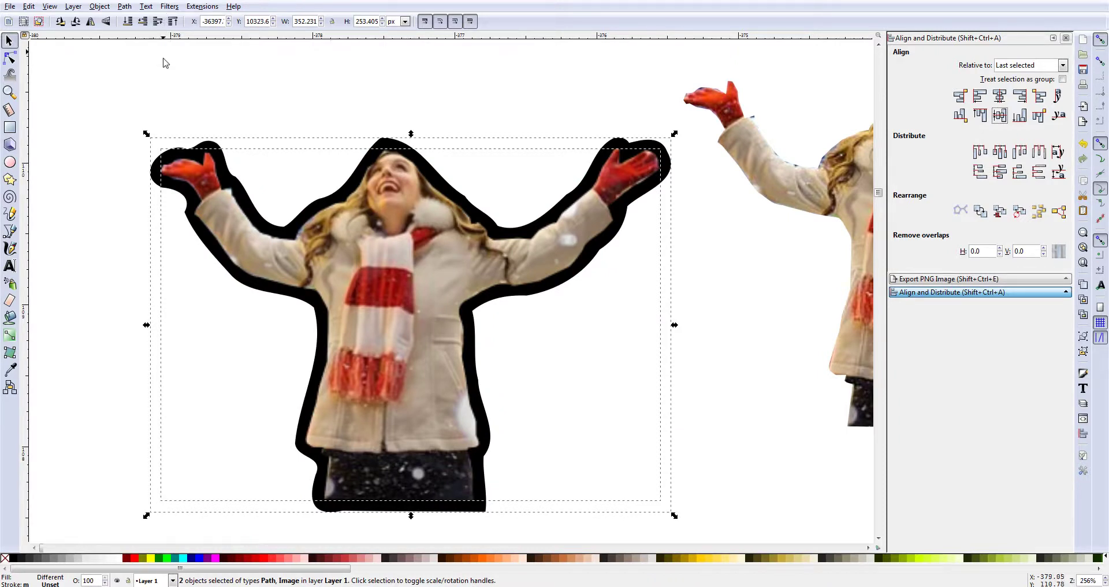
left_click(117, 122)
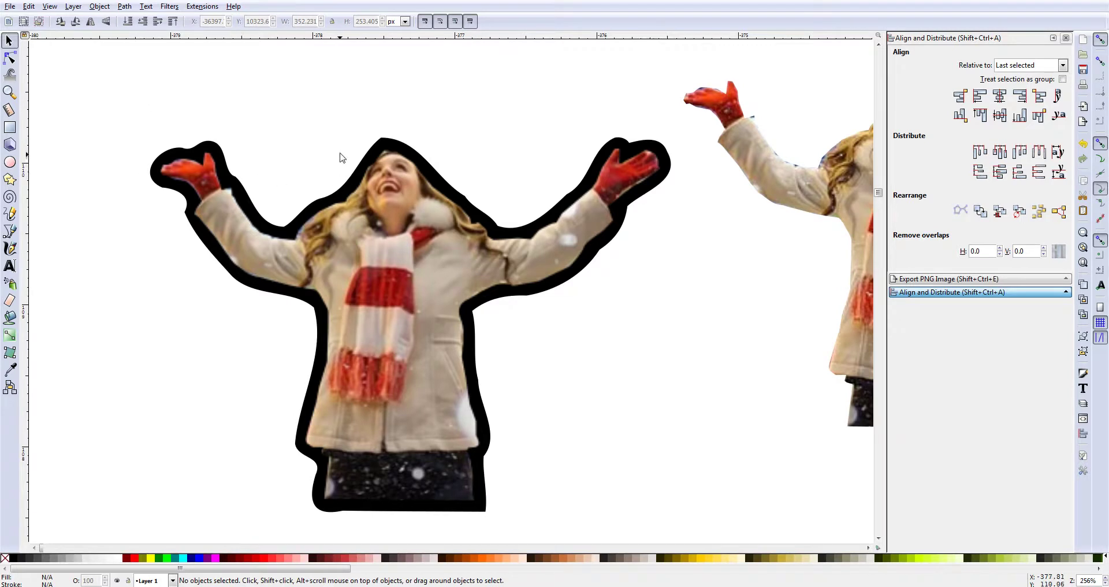
left_click_drag(108, 82, 705, 538)
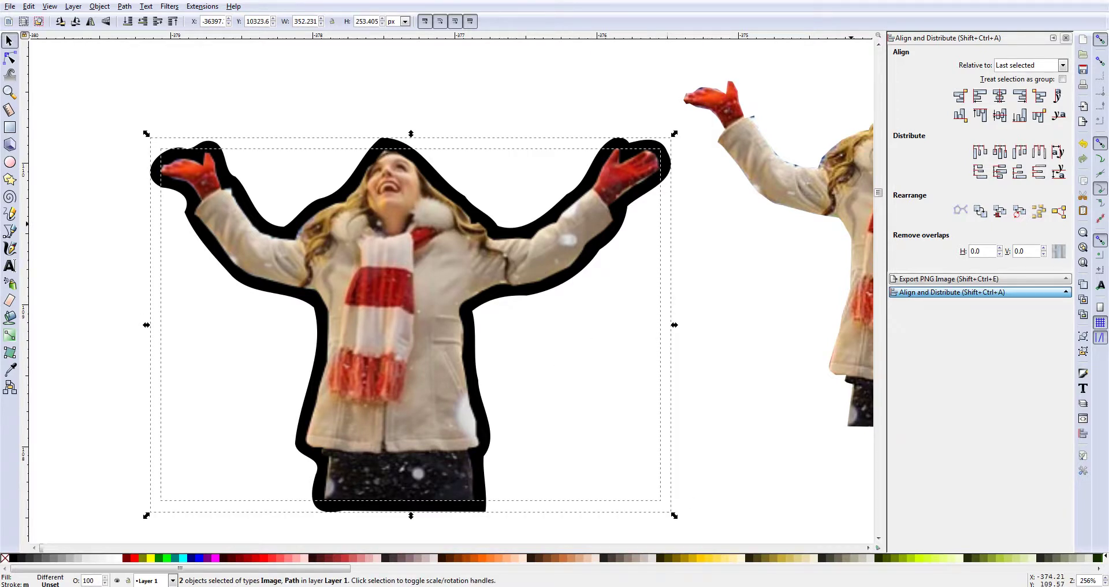
- Export the selection area as a PNG named 'lady 2' beside lady.png
left_click(997, 278)
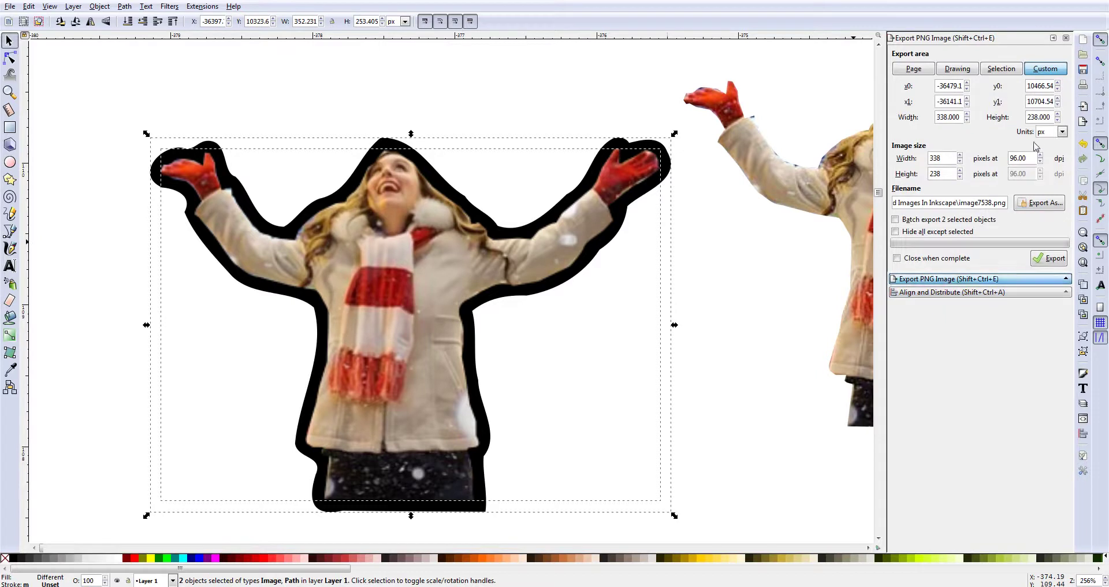
left_click(990, 73)
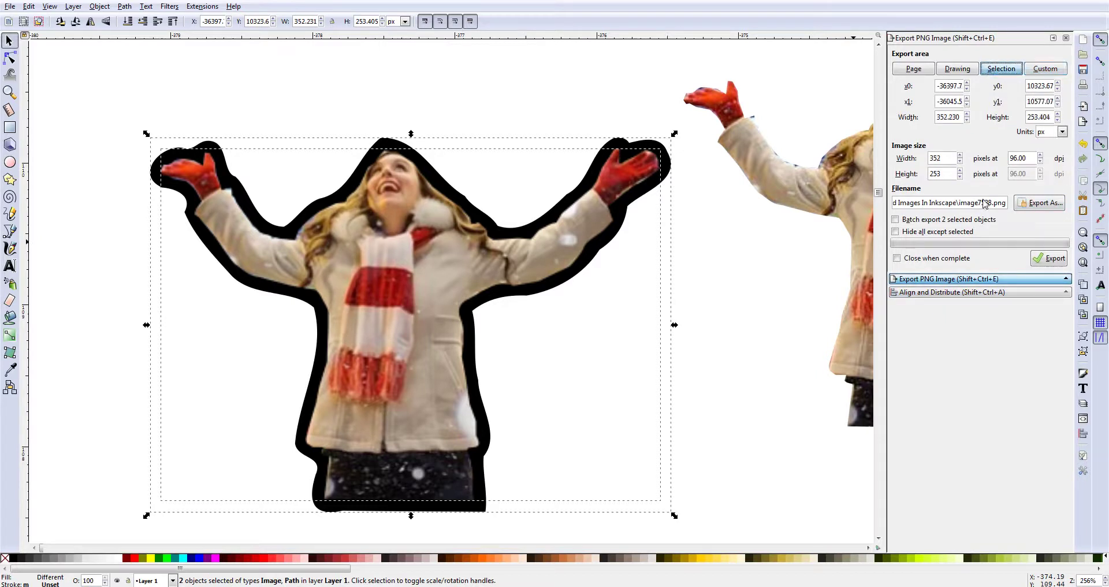
left_click(1038, 207)
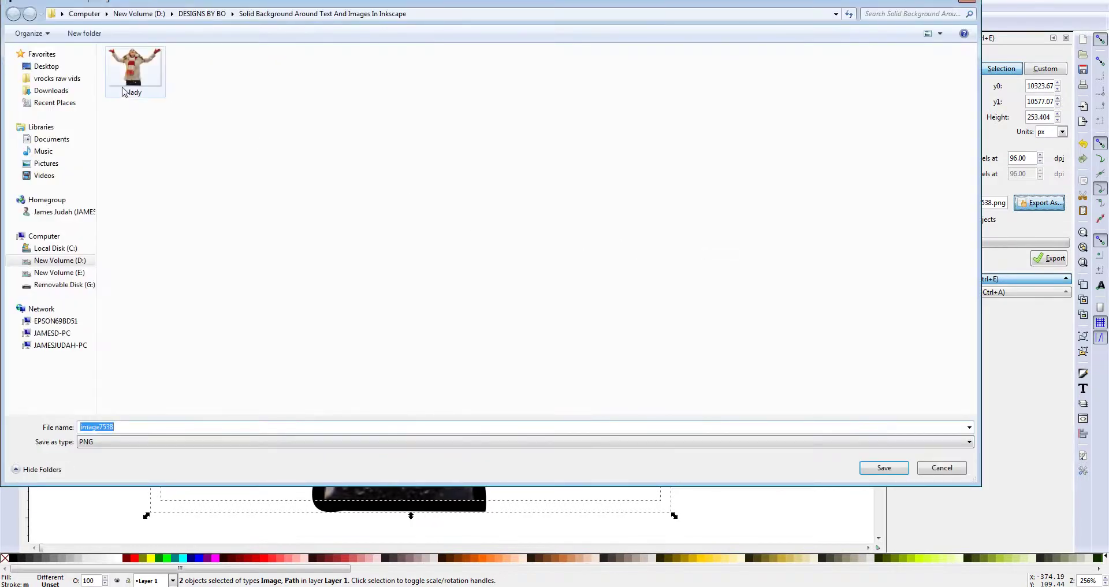
left_click(137, 74)
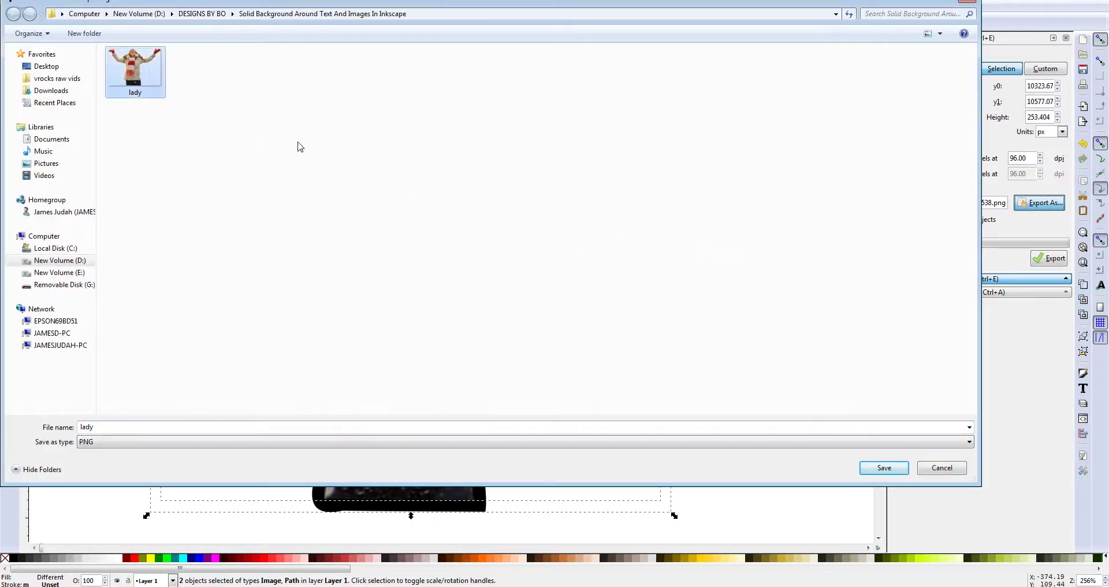
left_click(155, 428)
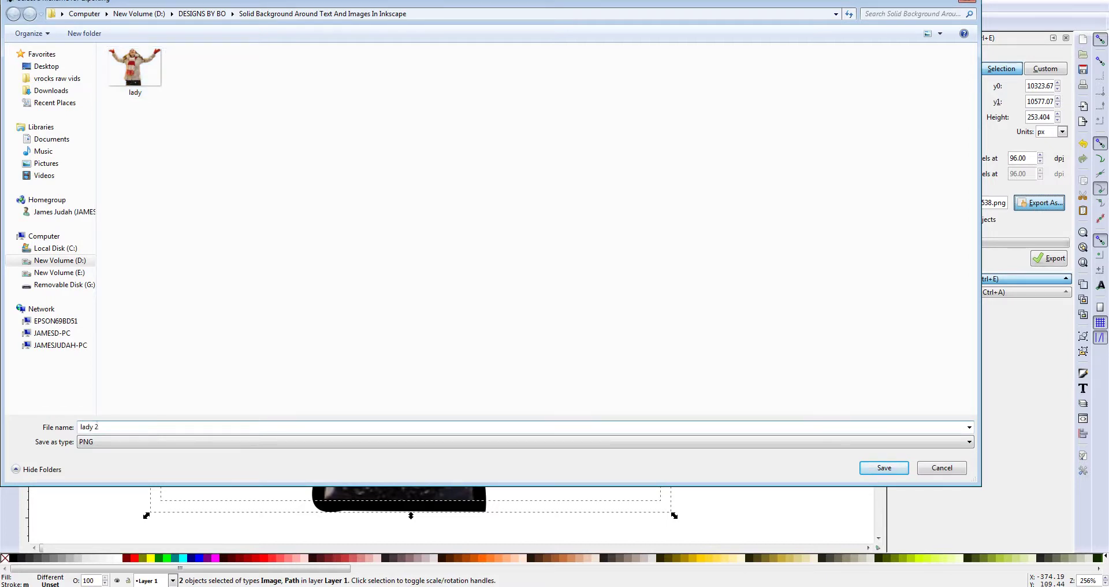
type("2")
left_click(884, 468)
left_click(1056, 260)
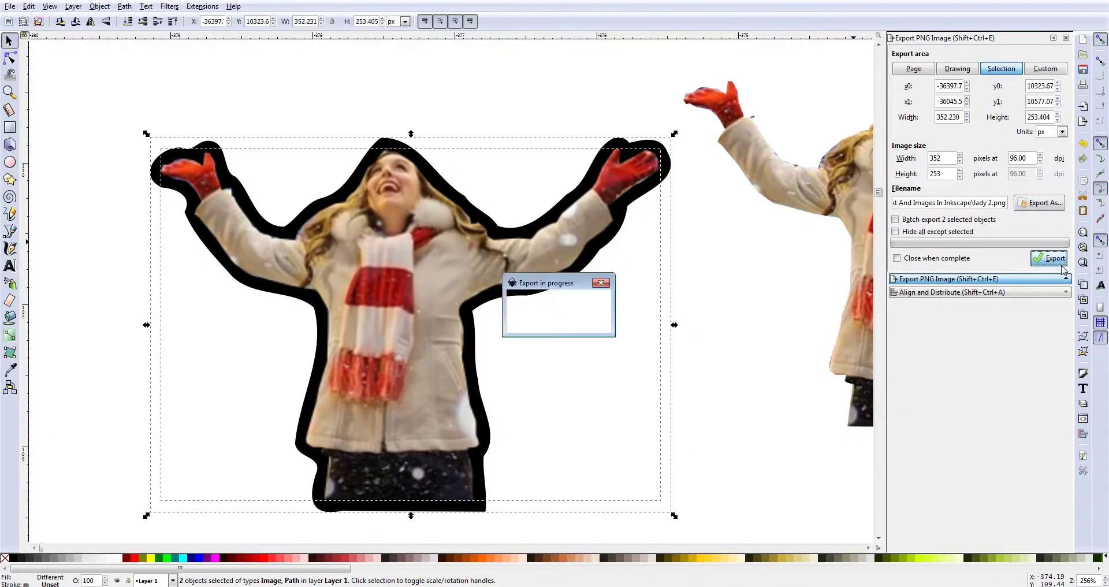
- Browse the export folder and pick the new lady 2 file
left_click(1040, 203)
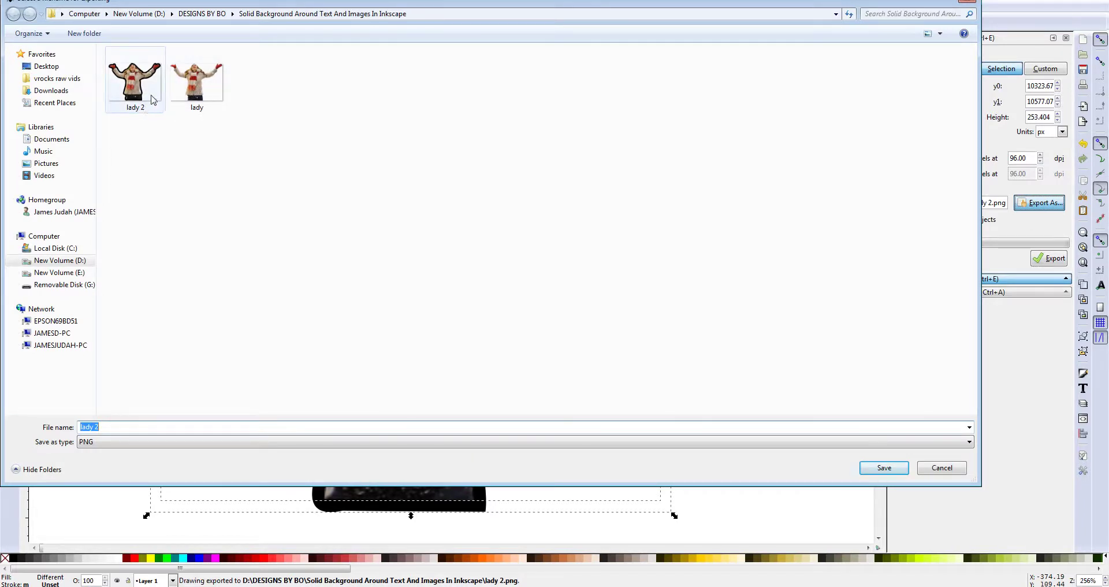
left_click(289, 67)
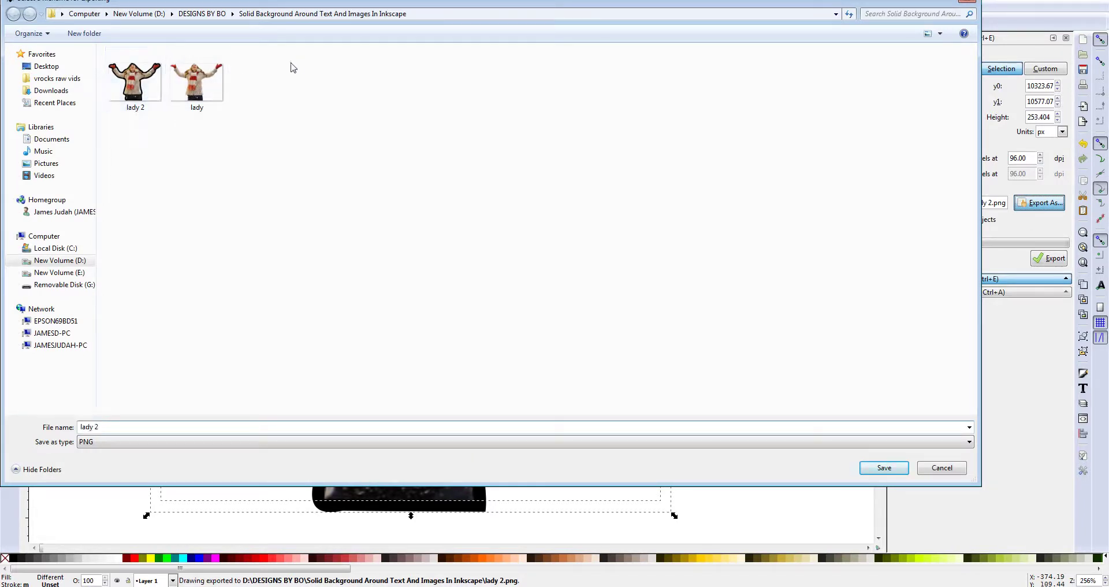
left_click(130, 96)
- Preview lady 2.png in Windows Photo Viewer, zooming in and out, then return to the export dialog
right_click(130, 95)
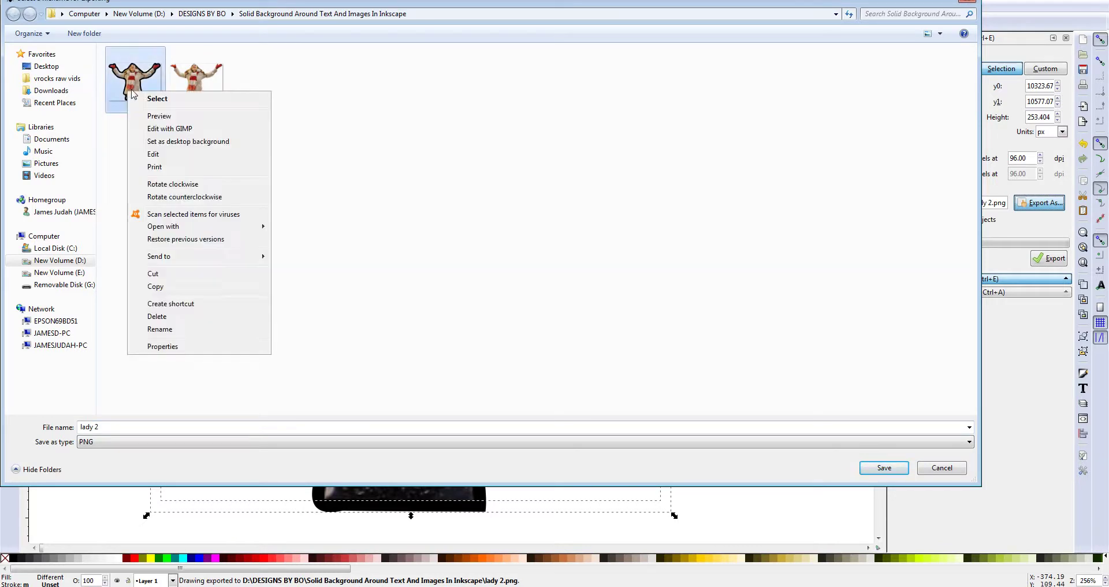
left_click(184, 117)
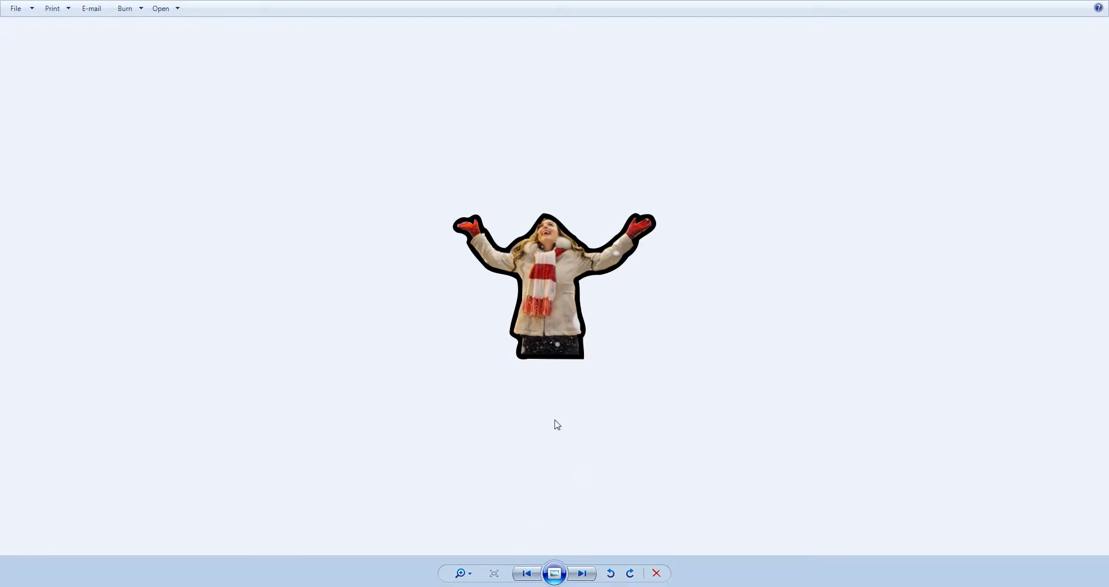
scroll(566, 299, "up", 5)
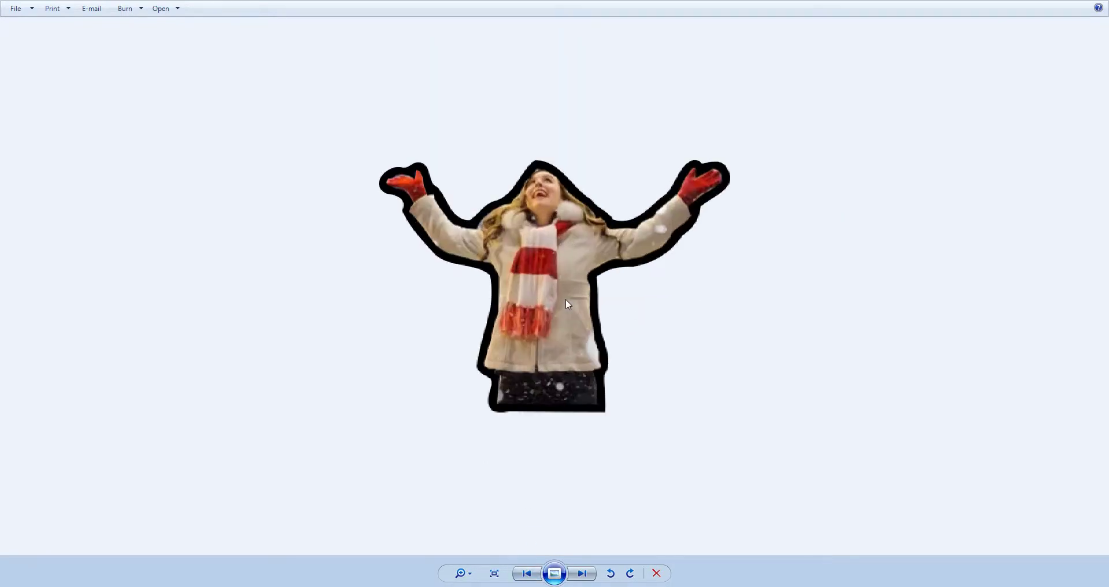
scroll(568, 297, "down", 2)
scroll(568, 298, "down", 3)
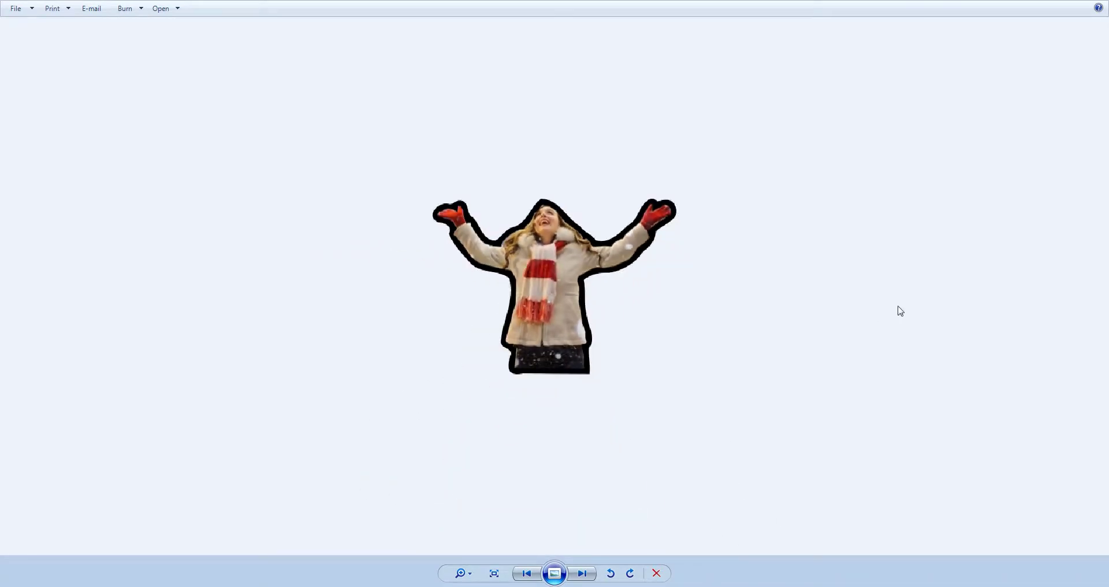
key("ctrl+s")
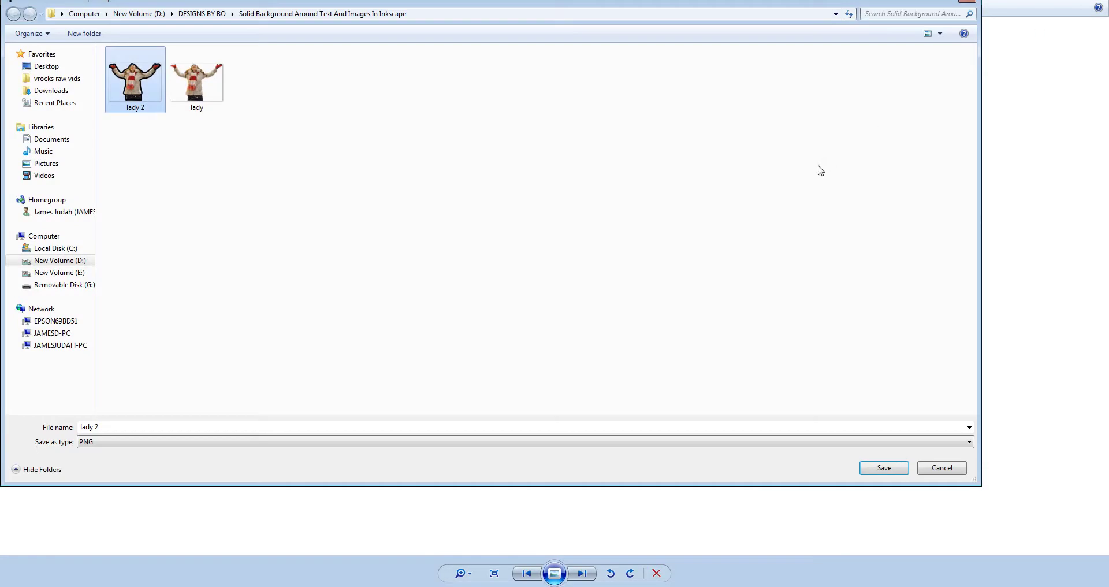